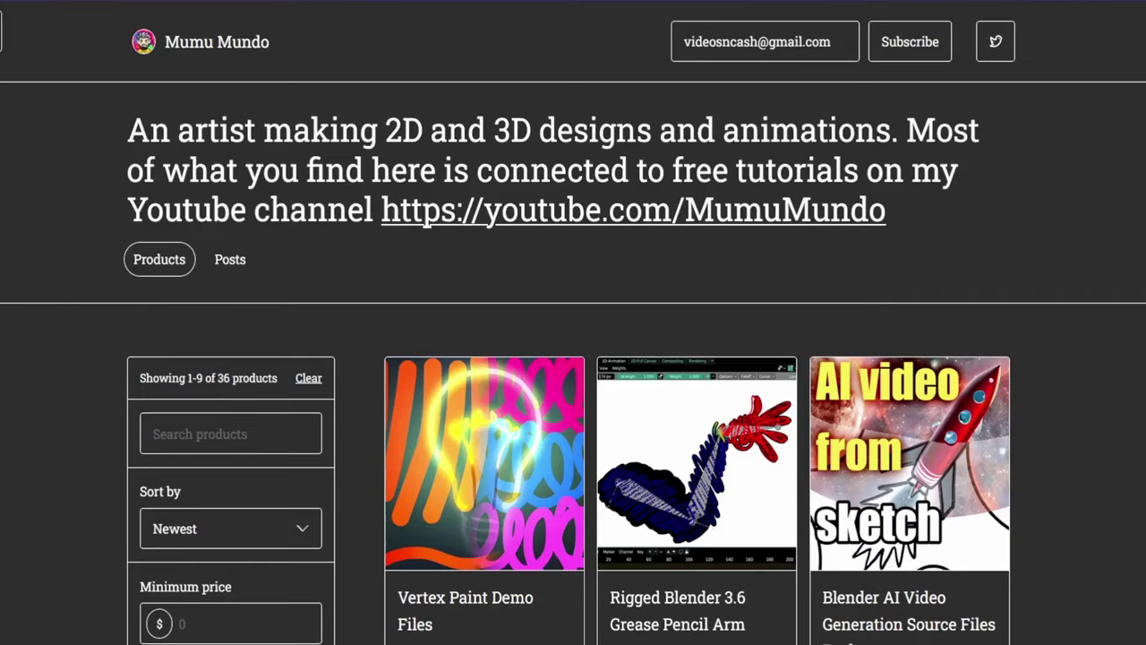
# Step: Reshape the pig's feet strokes, move the hand bone and lengthen the eye.blink strip
pyautogui.scroll(-8, 573, 358)
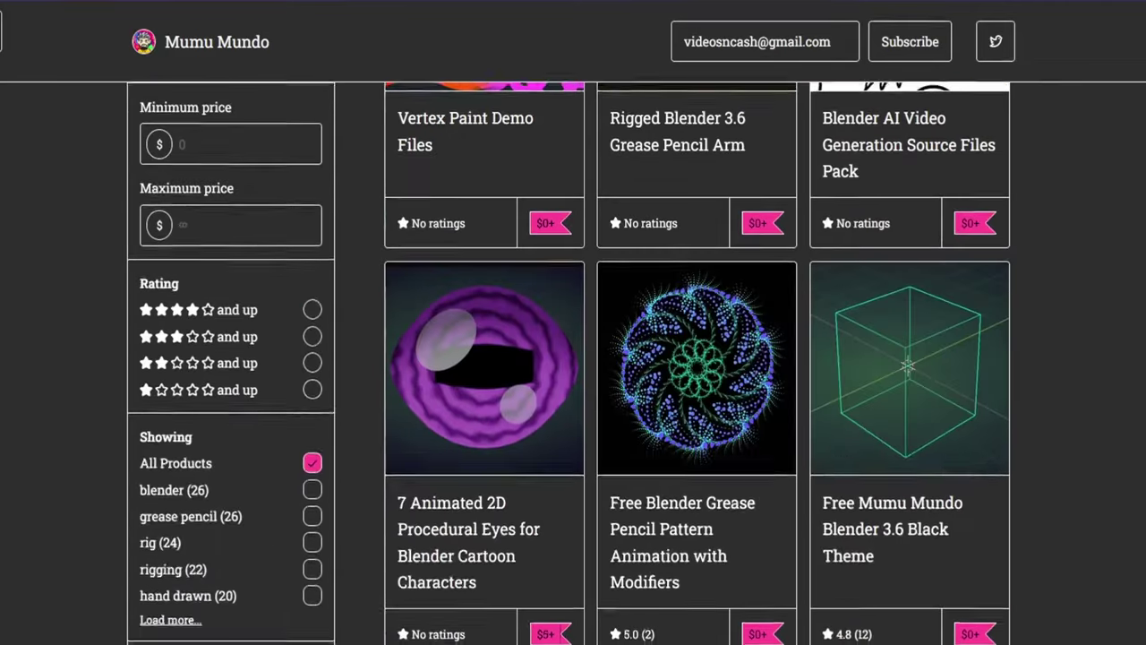
pyautogui.scroll(-1, 573, 359)
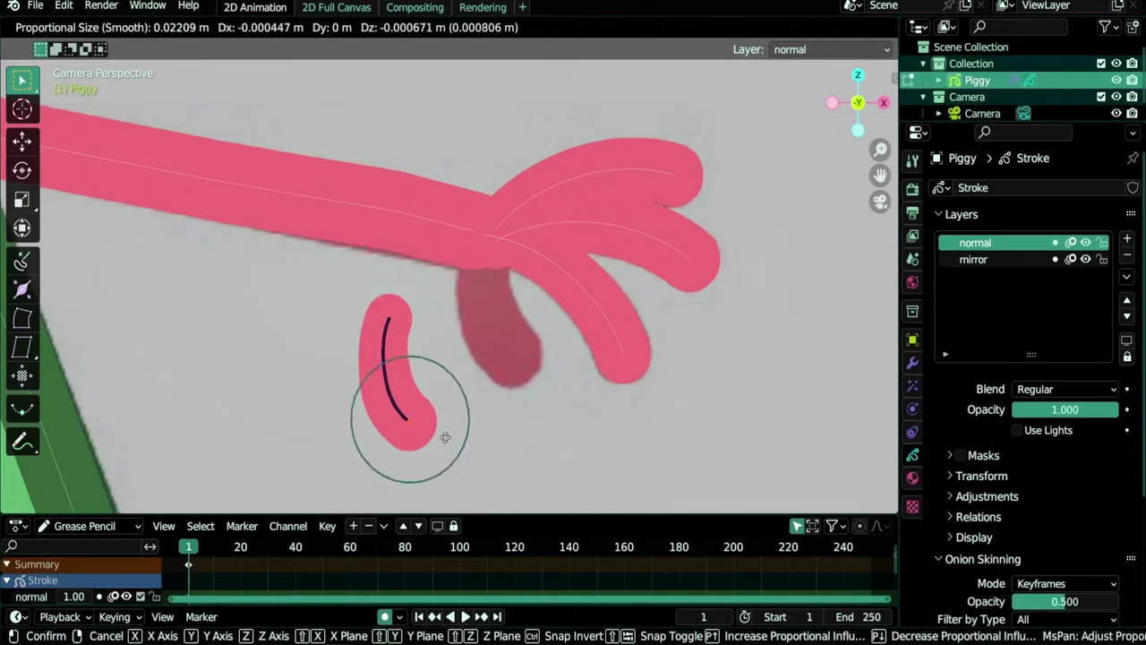
pyautogui.click(507, 441)
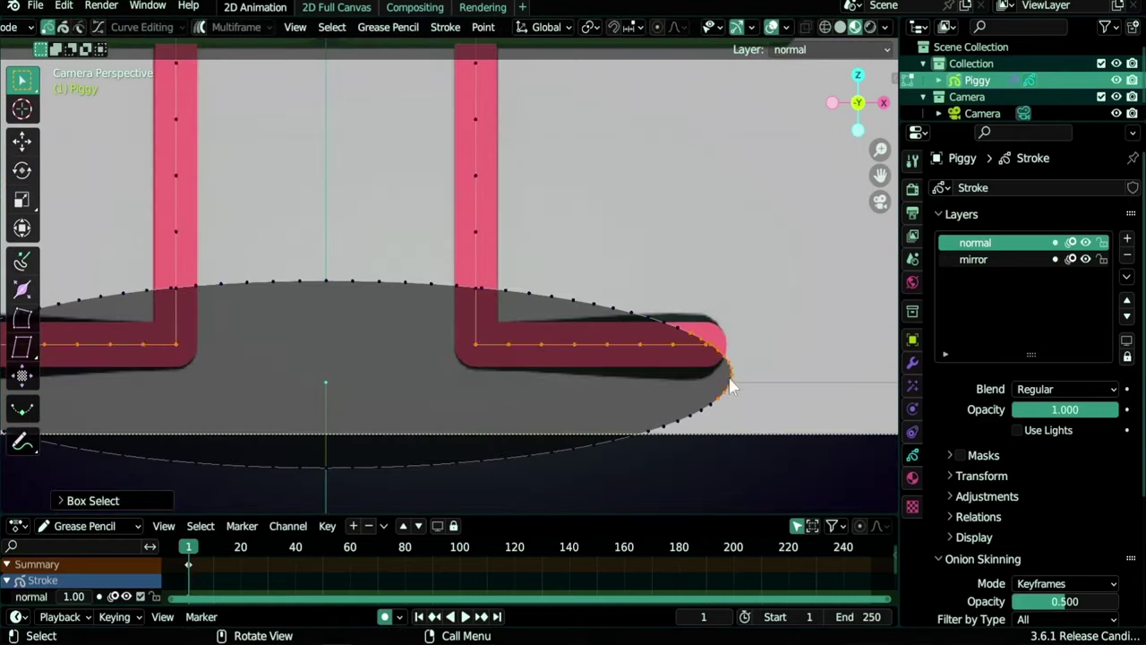
pyautogui.keyDown('ctrl'); pyautogui.moveTo(726, 380); pyautogui.dragTo(709, 352, button='right'); pyautogui.keyUp('ctrl')
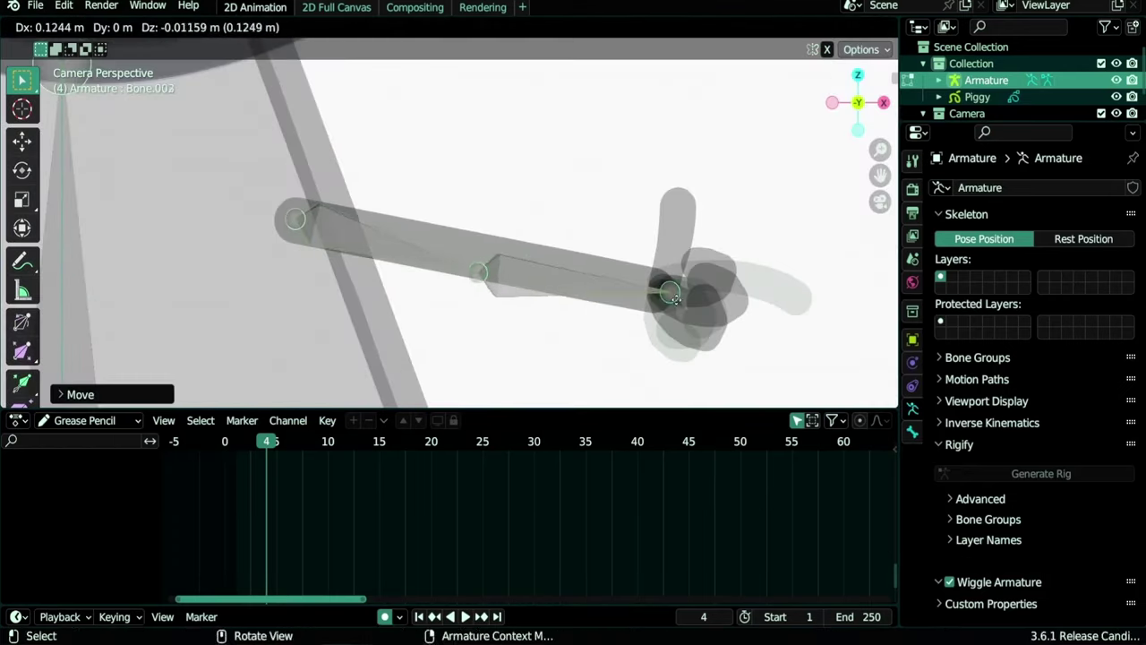
pyautogui.press('g')
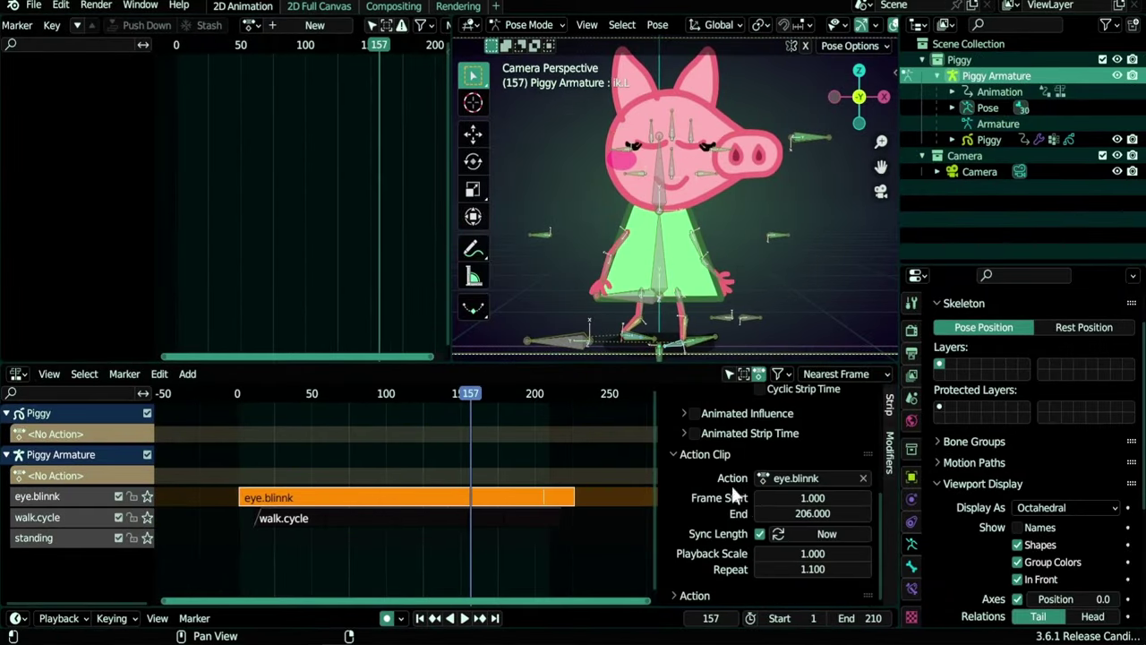
pyautogui.moveTo(812, 498); pyautogui.dragTo(784, 497)
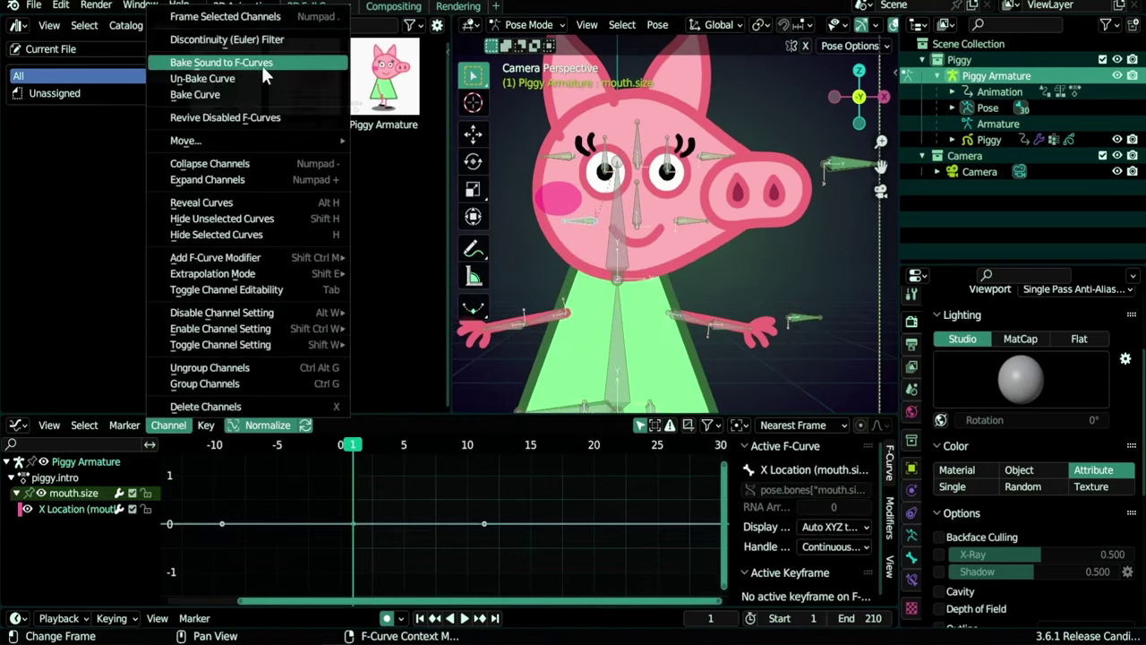
# Step: Bake the audio into the mouth.size curve and mirror its keys over the zero value
pyautogui.click(261, 66)
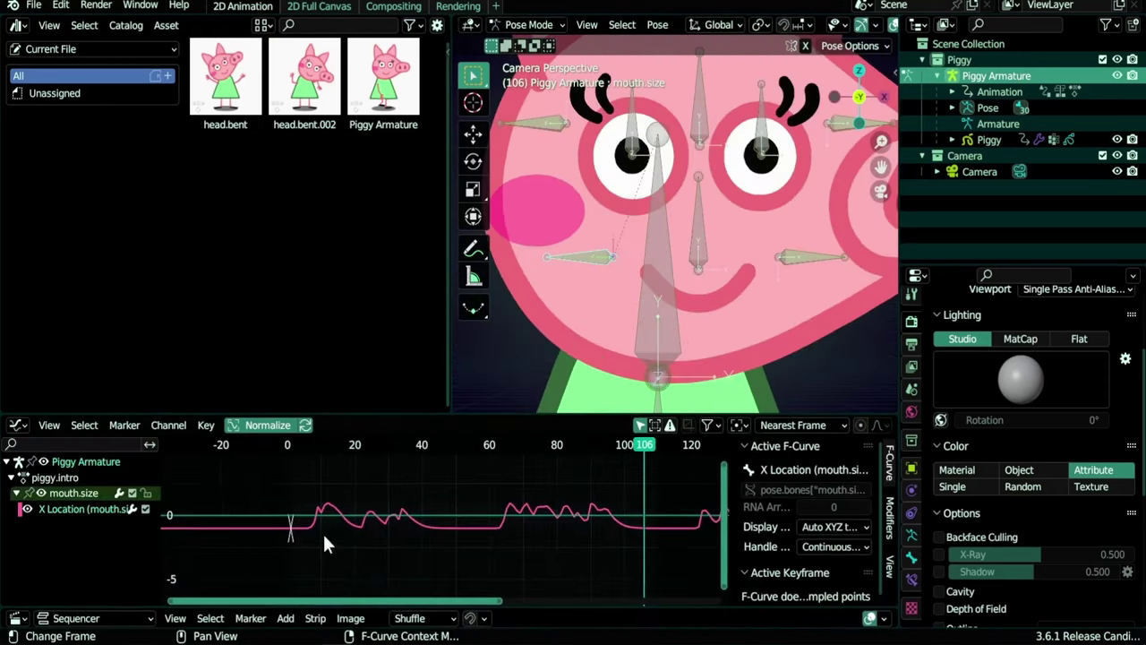
pyautogui.hotkey('ctrl', 'm')
pyautogui.press('Escape')
pyautogui.hotkey('ctrl', 'm')
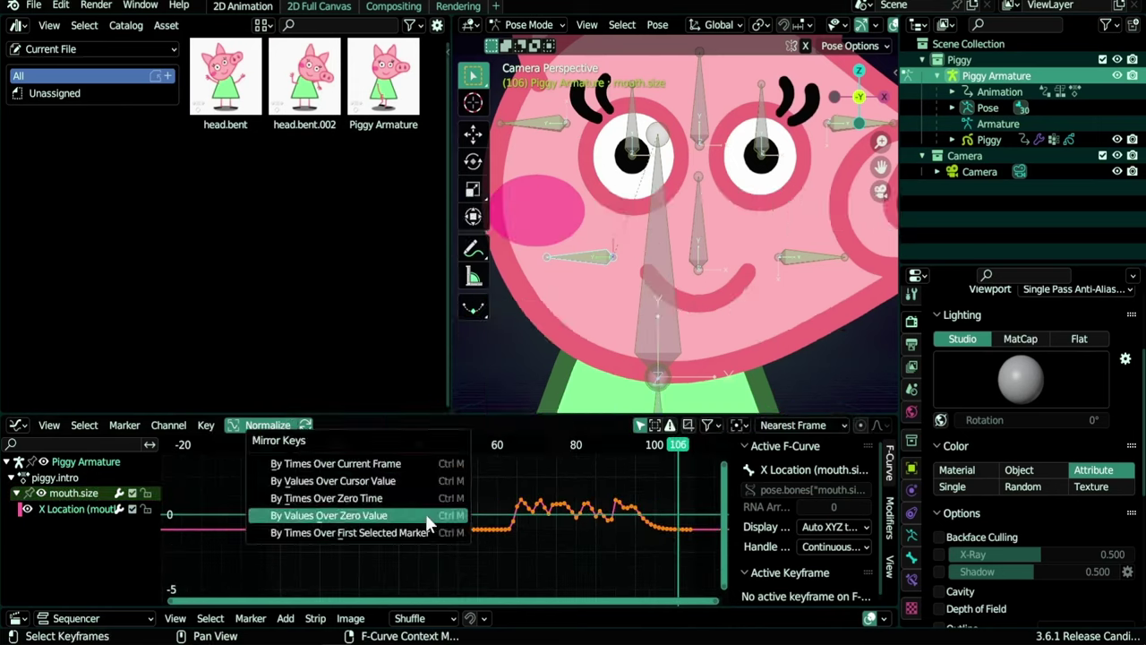
pyautogui.click(426, 513)
# Step: Shift the mirrored mouth keys vertically, restricted to values only
pyautogui.press('g')
pyautogui.press('y')
pyautogui.press('Escape')
pyautogui.scroll(-3, 525, 550)
pyautogui.scroll(2, 501, 546)
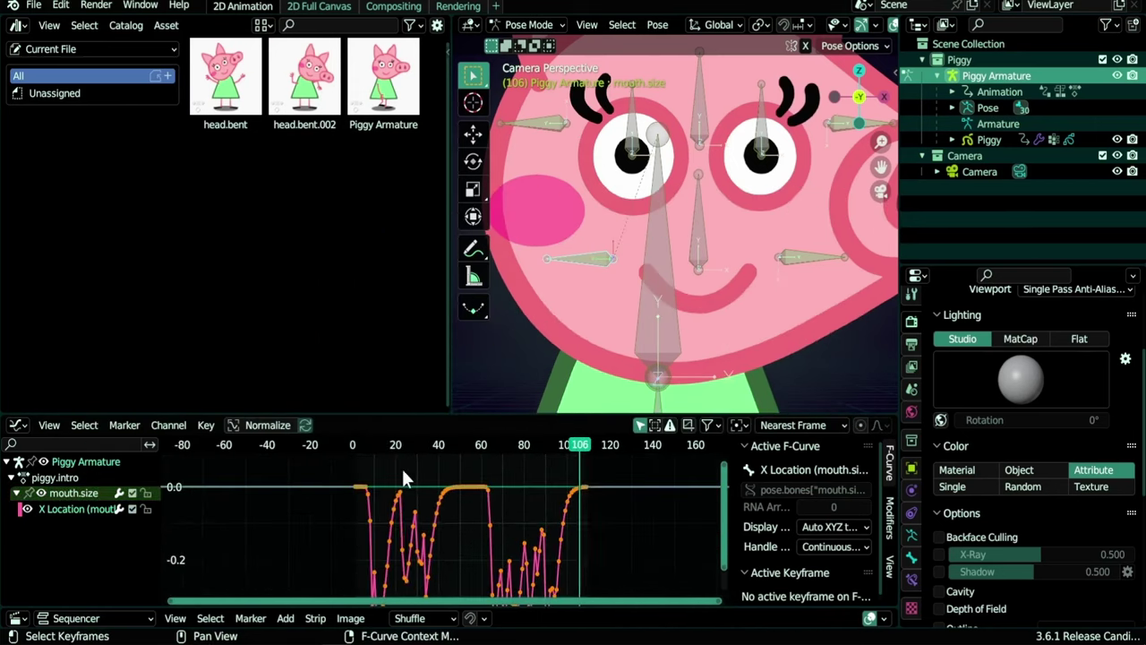
# Step: Scale the mouth curve keys down on Y and lower the curve further
pyautogui.press('s')
pyautogui.press('y')
pyautogui.click(384, 545)
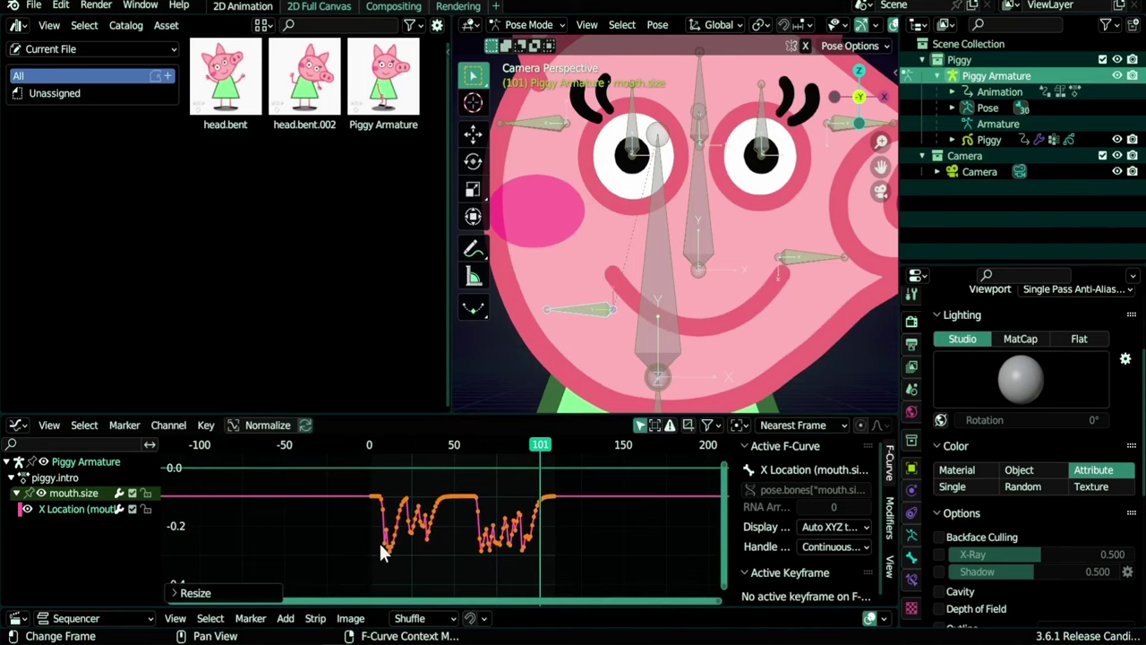
pyautogui.press('g')
pyautogui.press('y')
pyautogui.click(450, 550)
pyautogui.press('g')
pyautogui.press('y')
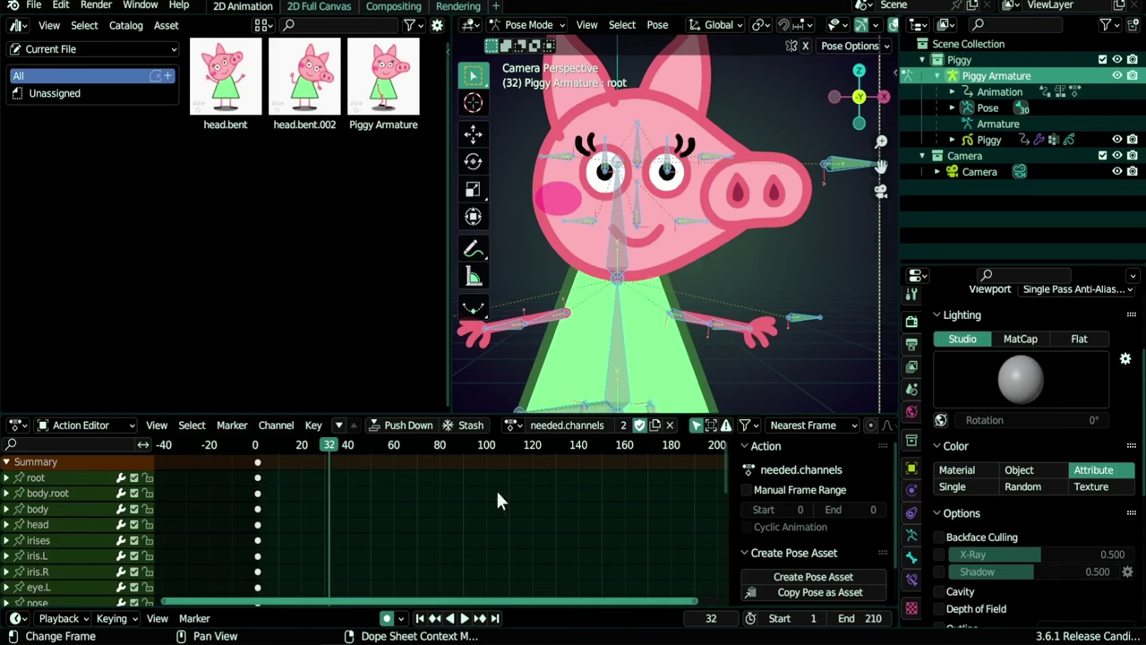
# Step: Select and test-move the mouth.size bone in the Graph Editor, then return to frame 1
pyautogui.hotkey('ctrl', 'Tab')
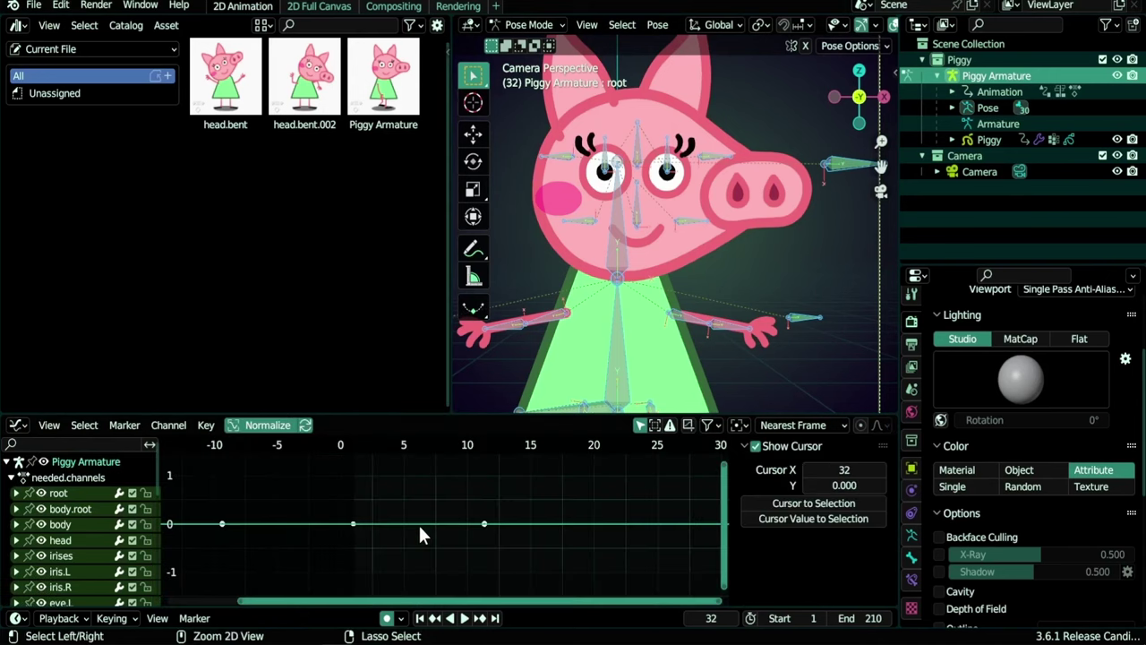
pyautogui.click(583, 248)
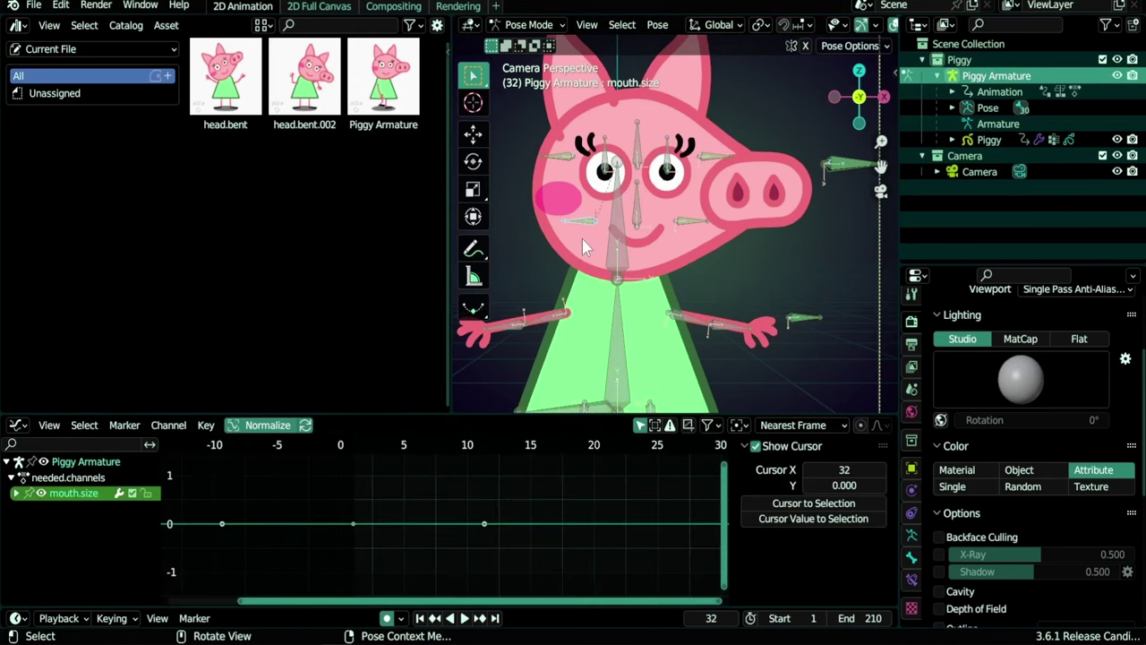
pyautogui.press('g')
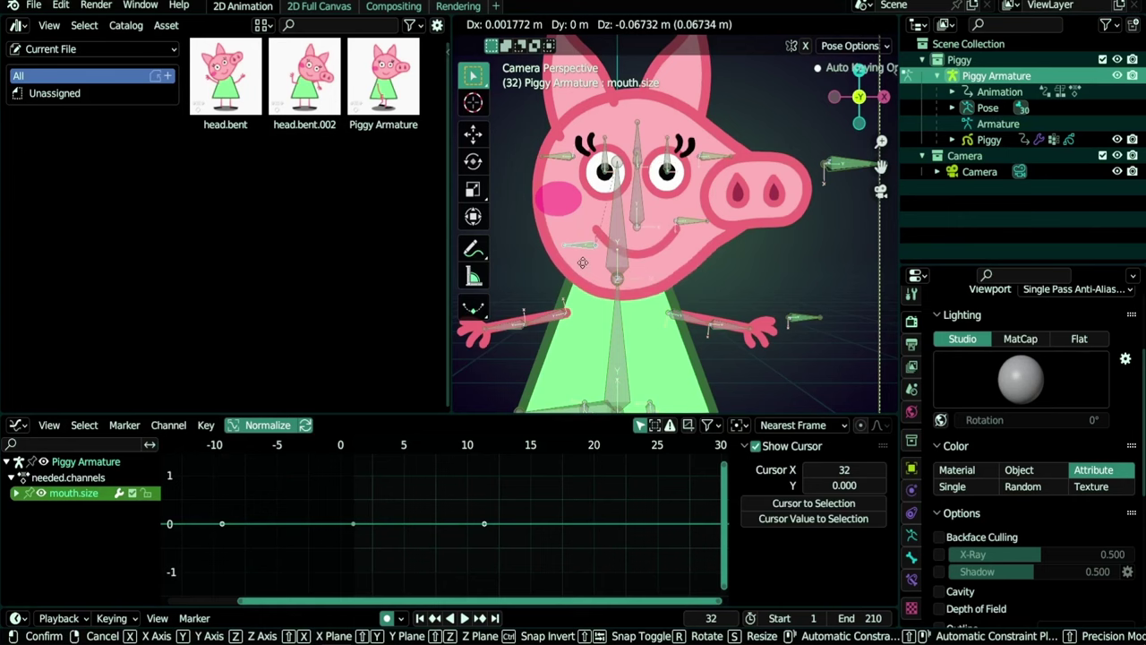
pyautogui.click(580, 258)
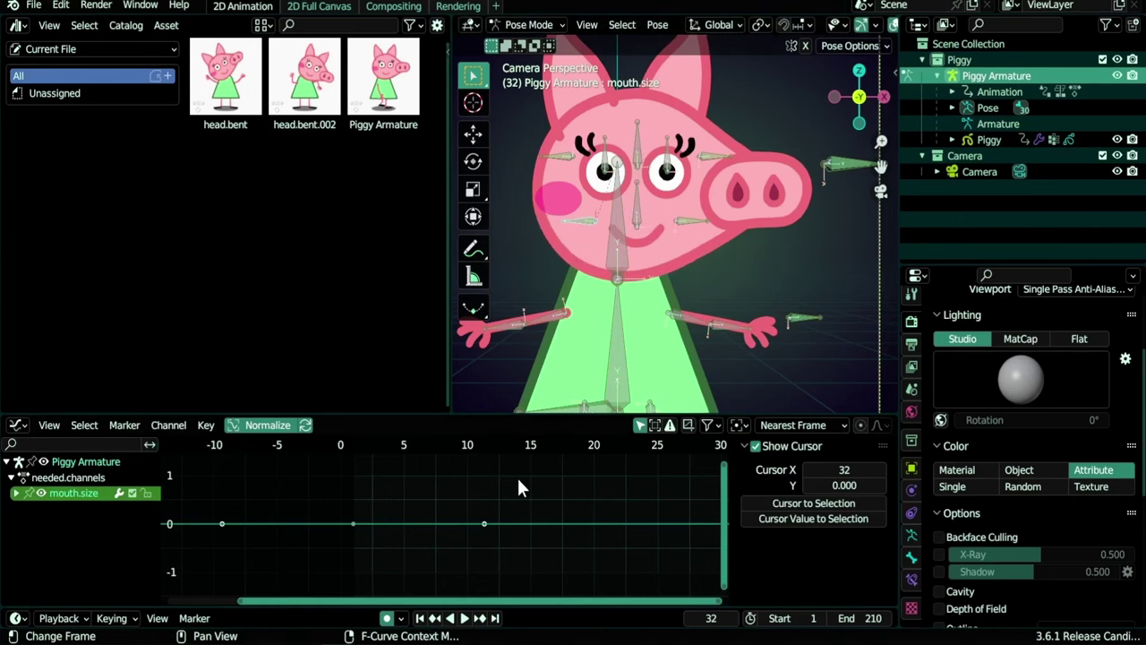
pyautogui.hotkey('shift', 'Left')
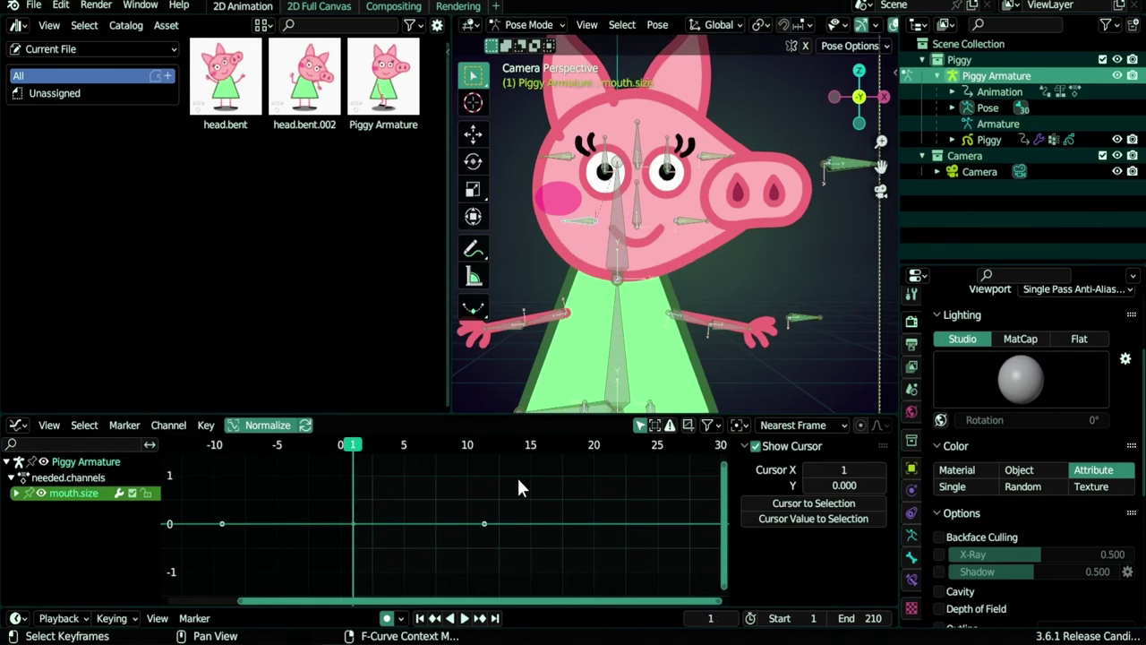
# Step: Select the mouth.size X Location curve and show its transform values in the sidebar
pyautogui.click(16, 493)
pyautogui.click(58, 513)
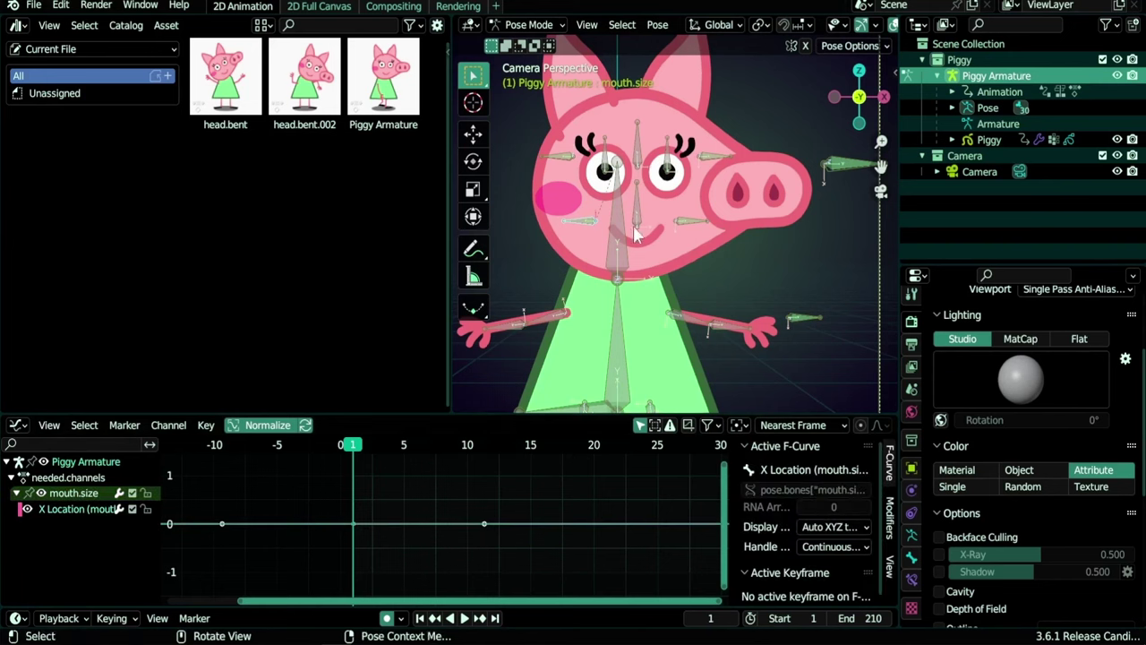
pyautogui.press('n')
pyautogui.click(889, 84)
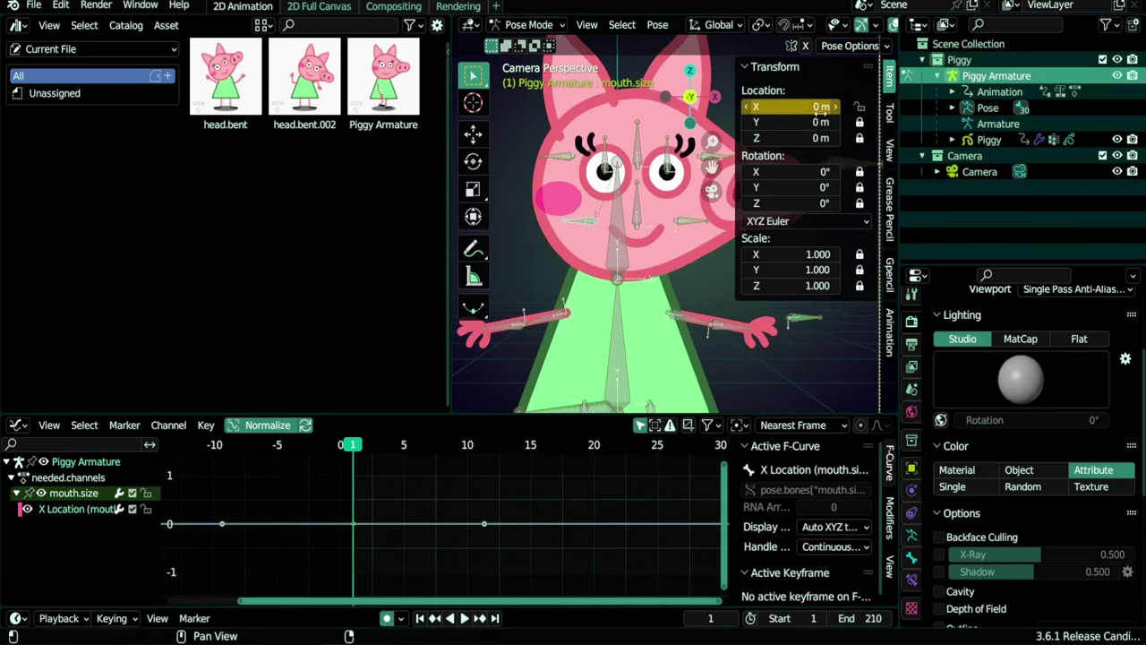
# Step: Create a new copy of the needed.channels action and name it piggy.intro
pyautogui.press('n')
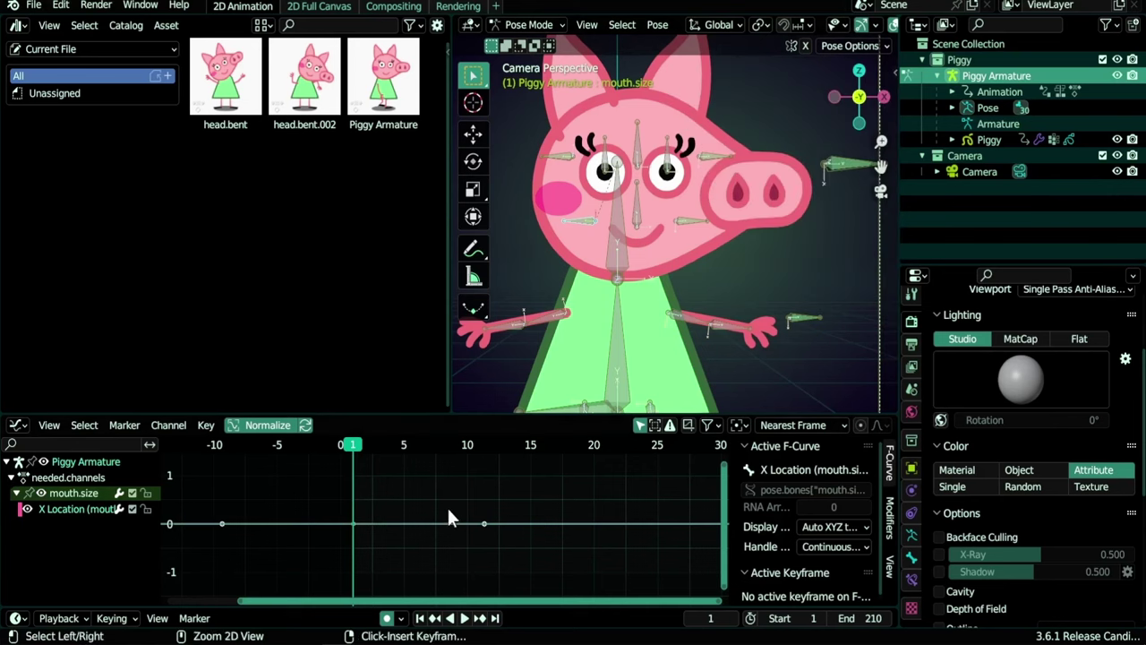
pyautogui.hotkey('ctrl', 'Tab')
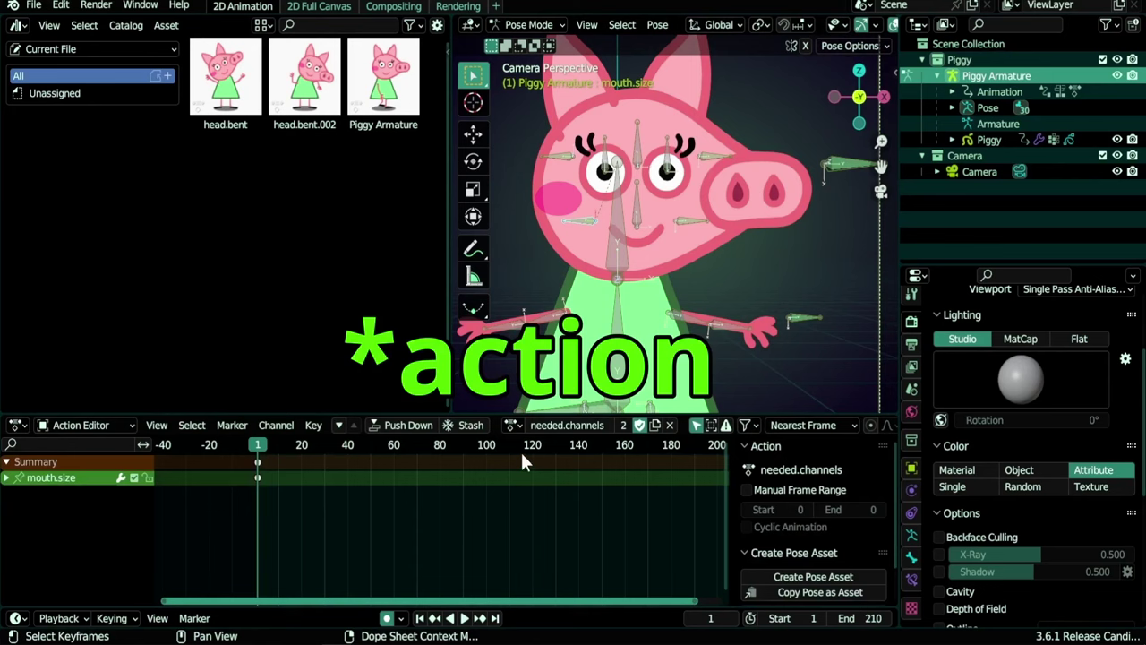
pyautogui.click(656, 425)
pyautogui.write('pi')
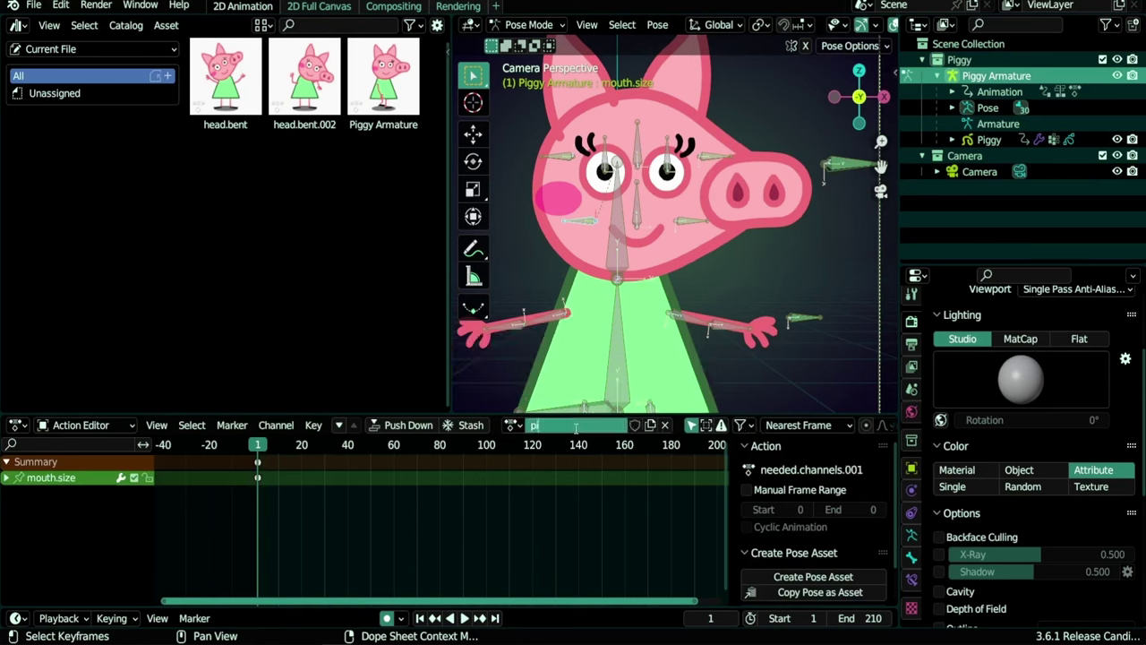
pyautogui.write('ggy.intro')
pyautogui.press('Return')
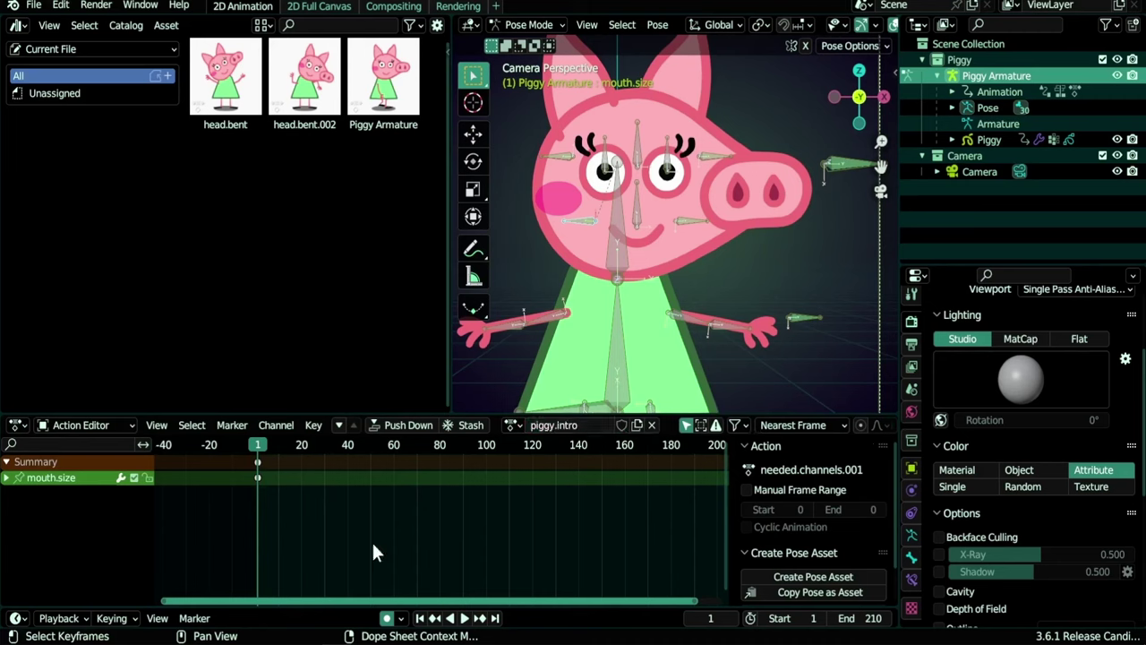
# Step: Bake the piggy voice mp3 onto the selected mouth.size X Location curve
pyautogui.hotkey('ctrl', 'Tab')
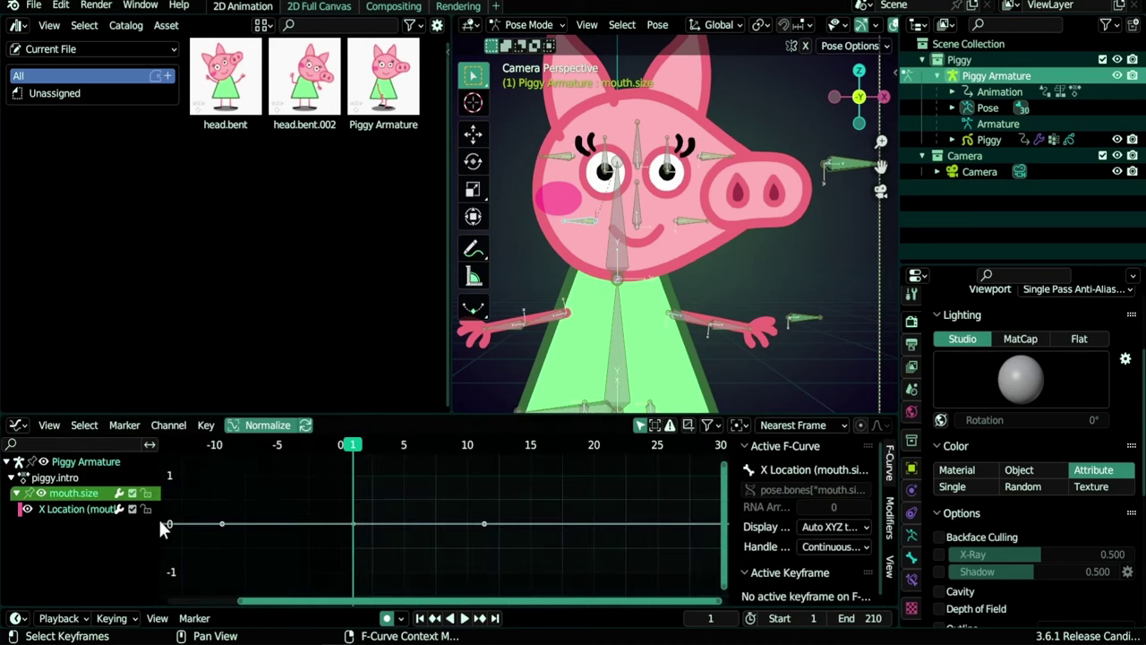
pyautogui.click(92, 510)
pyautogui.click(168, 424)
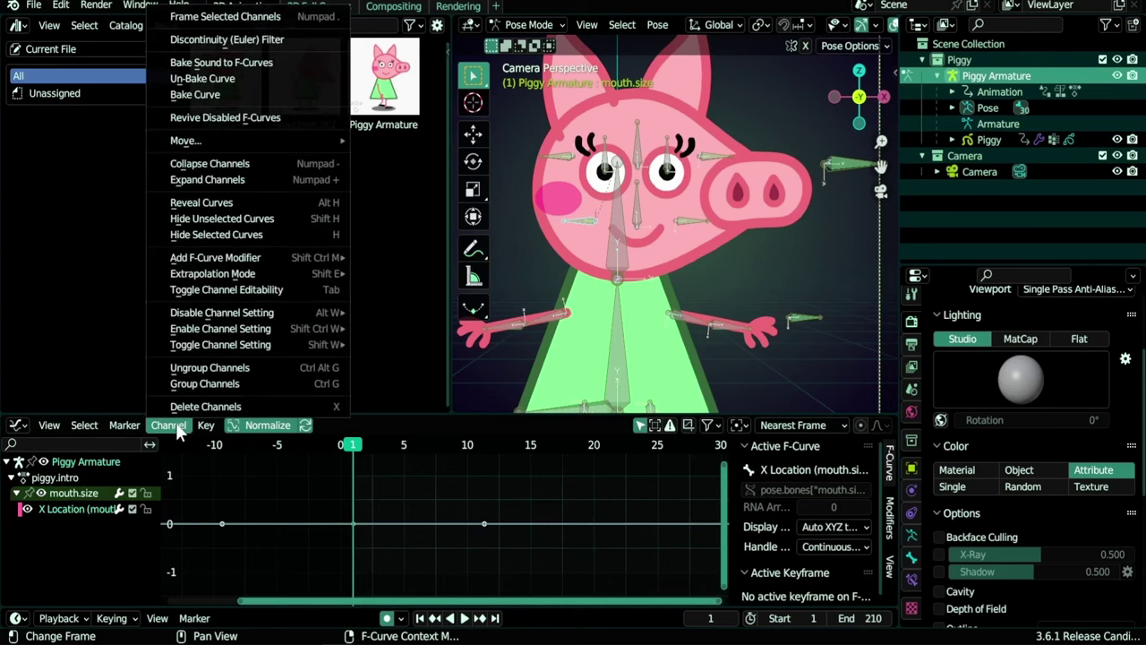
pyautogui.click(258, 63)
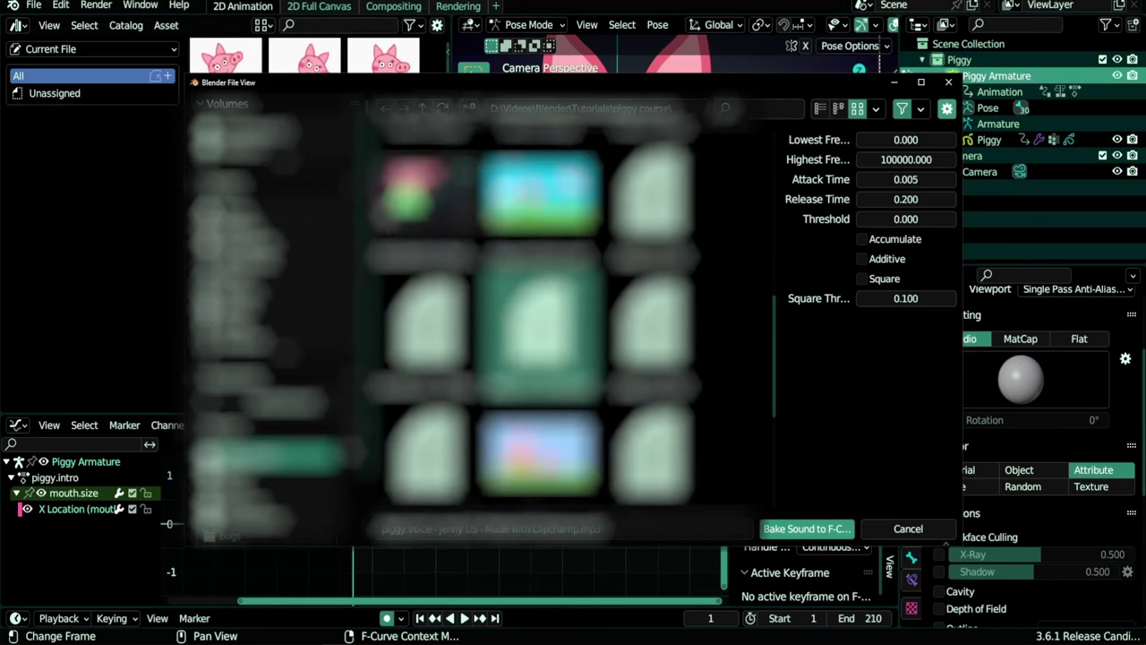
pyautogui.click(800, 536)
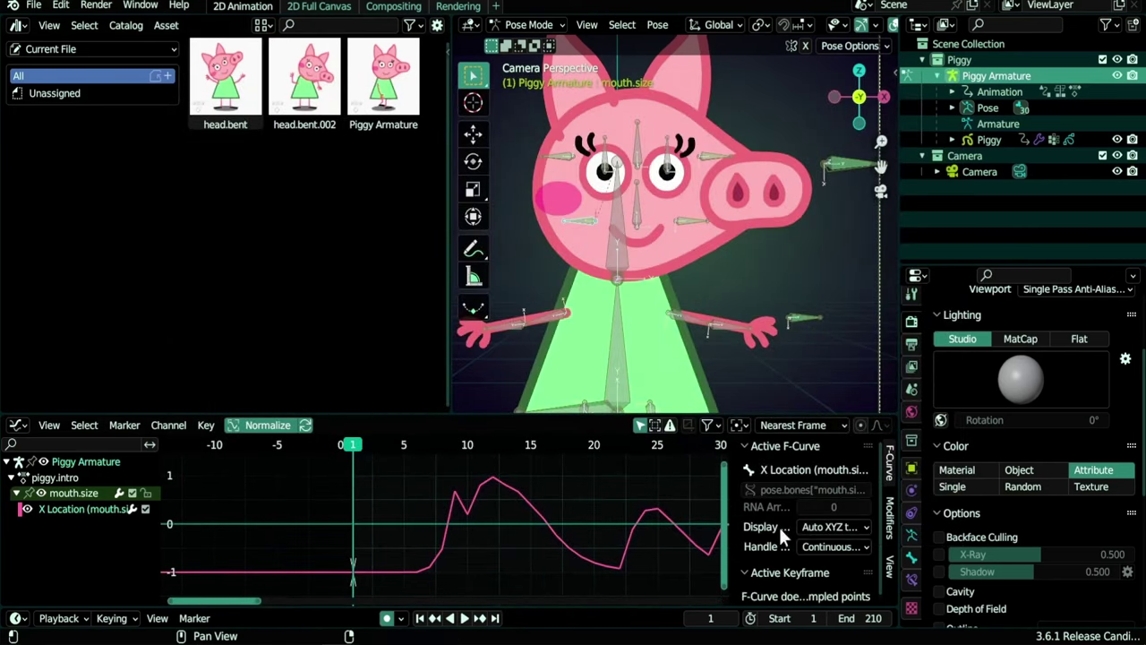
pyautogui.scroll(-4, 483, 551)
# Step: Play back the sound-driven mouth animation, then stop and set the current frame to 111
pyautogui.press('space')
pyautogui.scroll(-6, 546, 555)
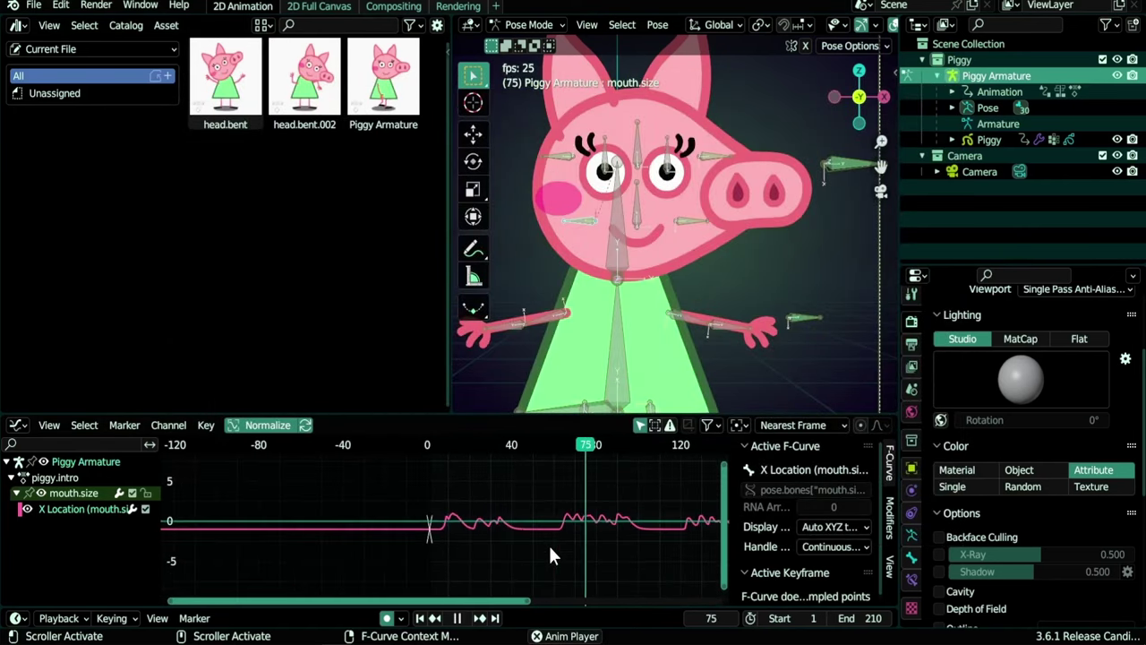
pyautogui.press('space')
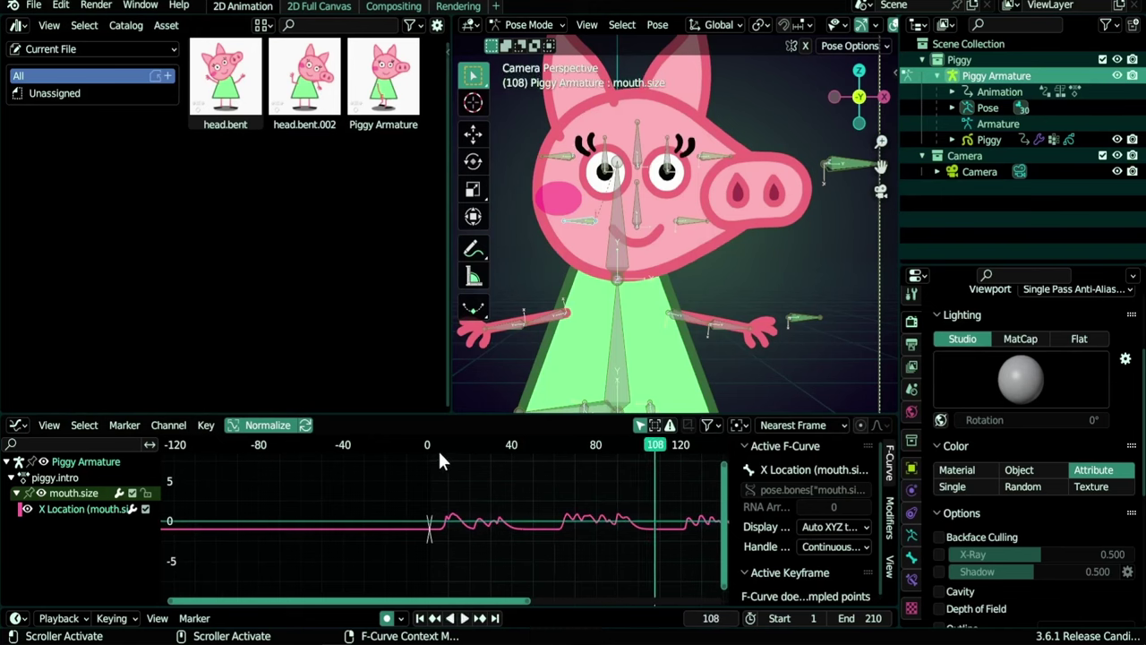
pyautogui.click(662, 445)
pyautogui.click(845, 618)
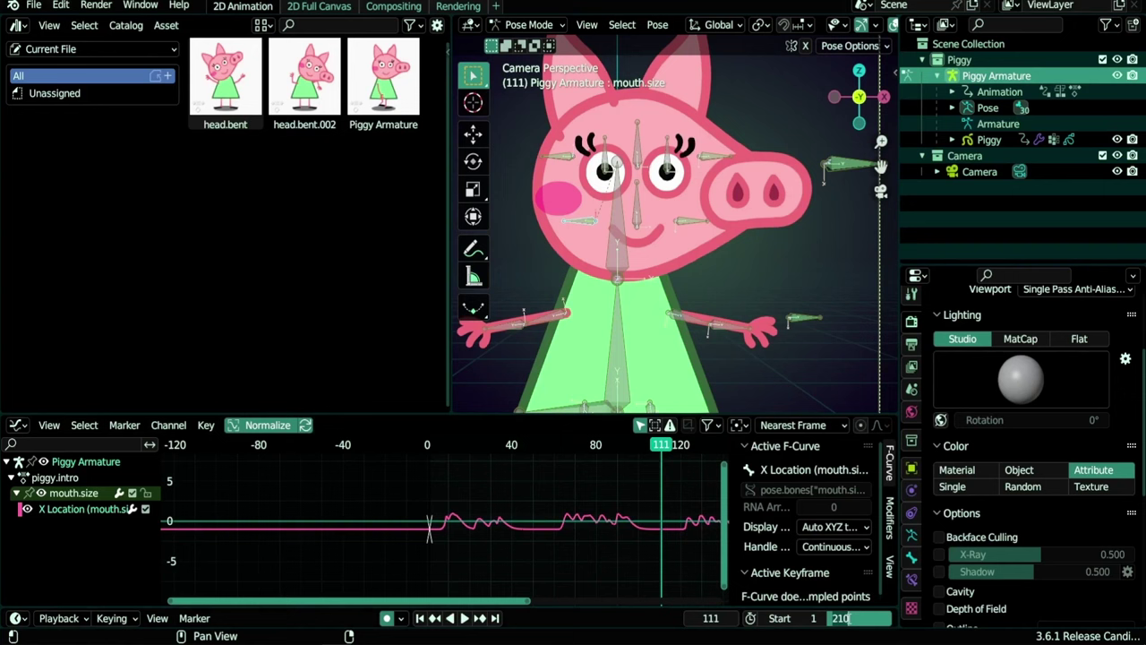
# Step: Set the scene end frame to 110 and turn the enlarged timeline into a Video Sequencer
pyautogui.write('110')
pyautogui.press('Return')
pyautogui.moveTo(833, 609); pyautogui.dragTo(269, 436)
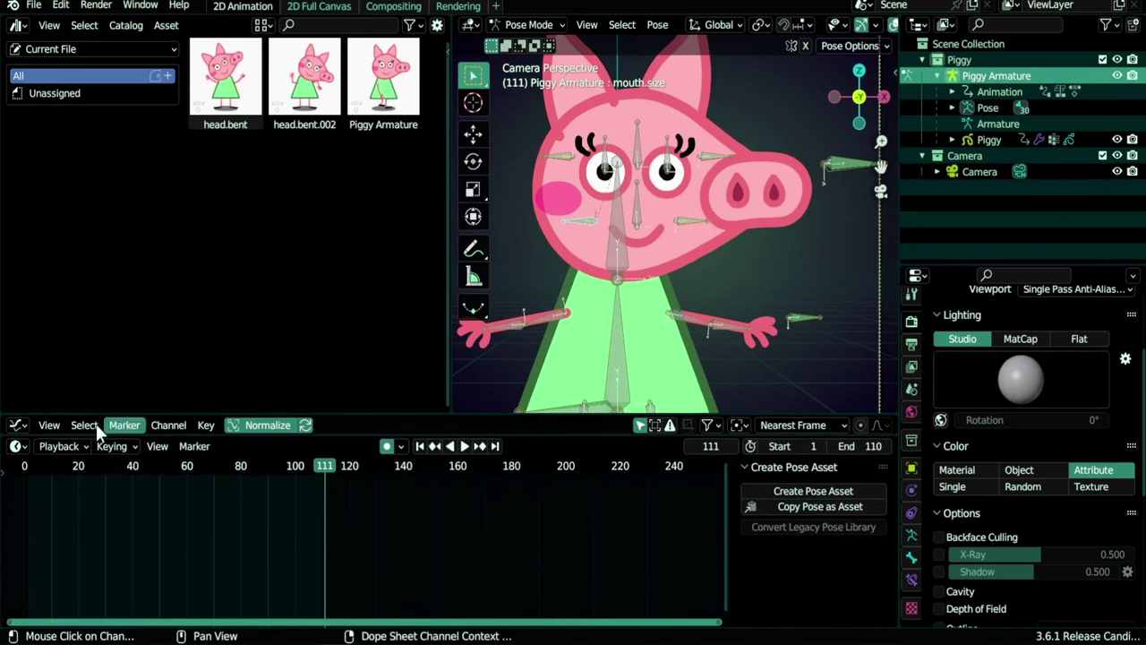
pyautogui.click(20, 449)
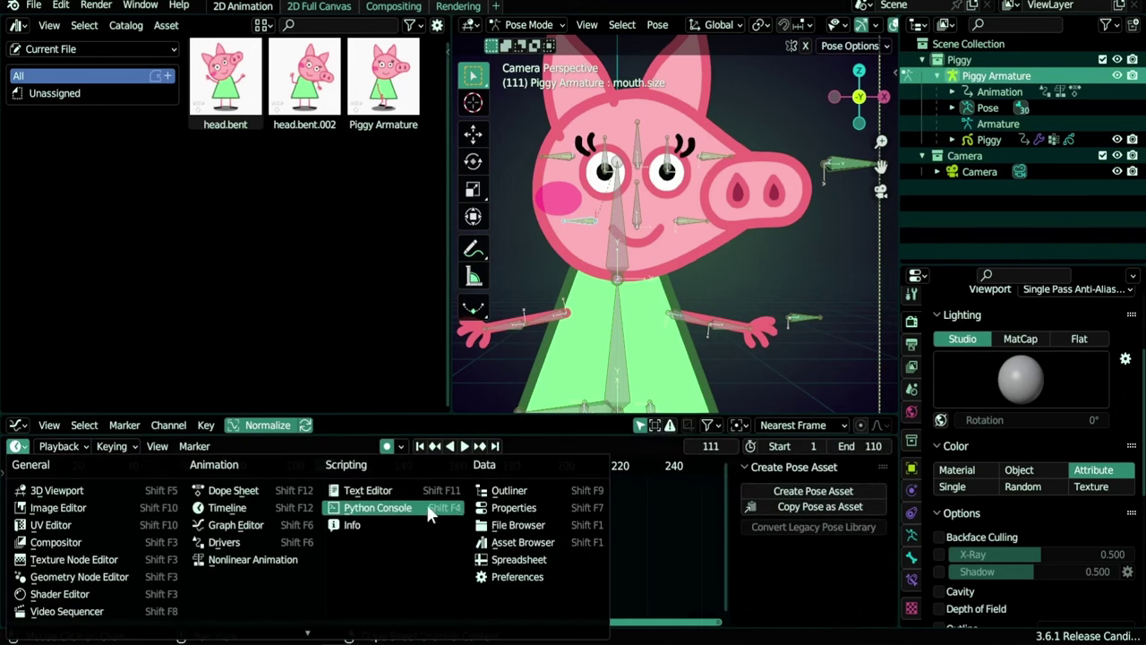
pyautogui.click(90, 609)
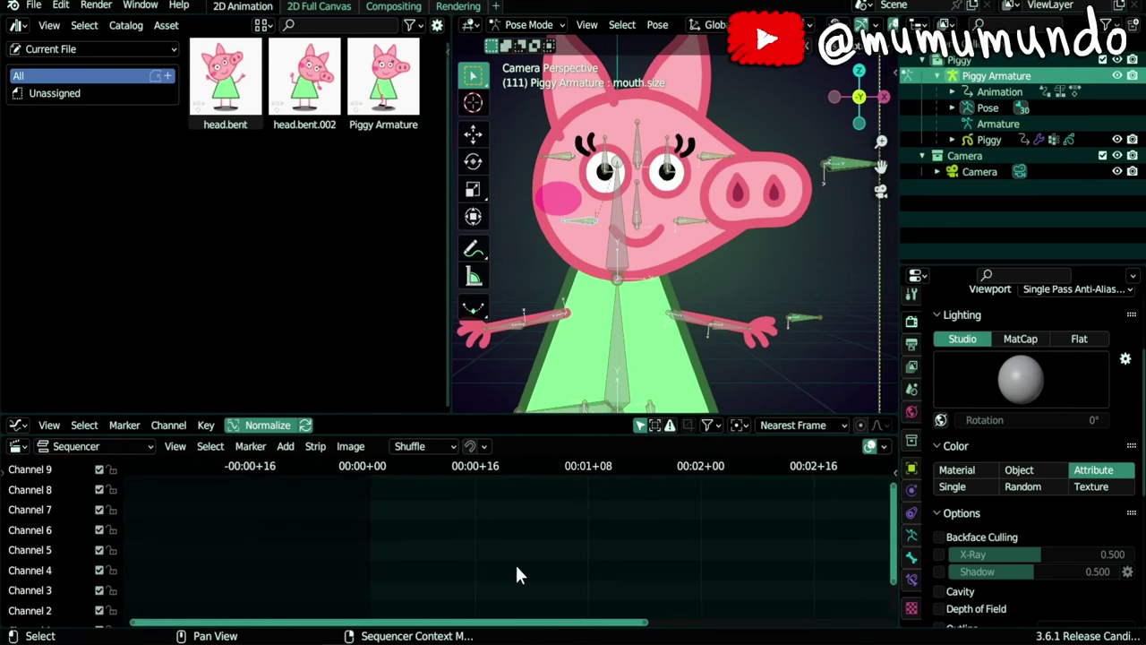
# Step: Add the piggy voice mp3 as a sound strip starting at frame 1
pyautogui.hotkey('shift', 'Left')
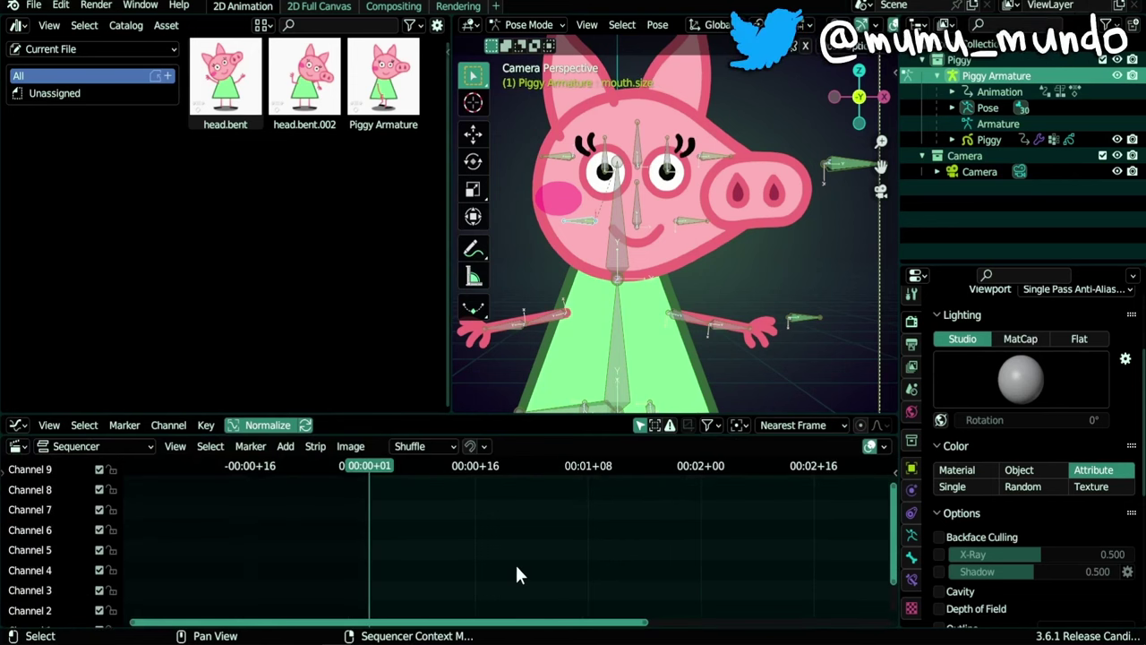
pyautogui.click(285, 446)
pyautogui.click(314, 358)
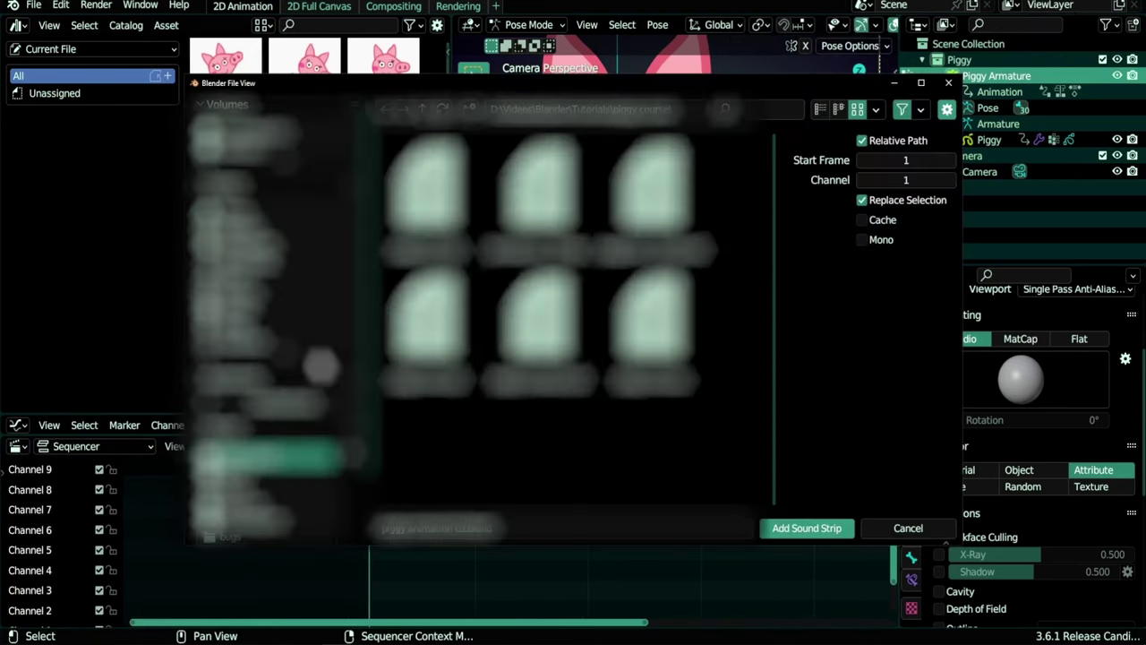
pyautogui.click(652, 193)
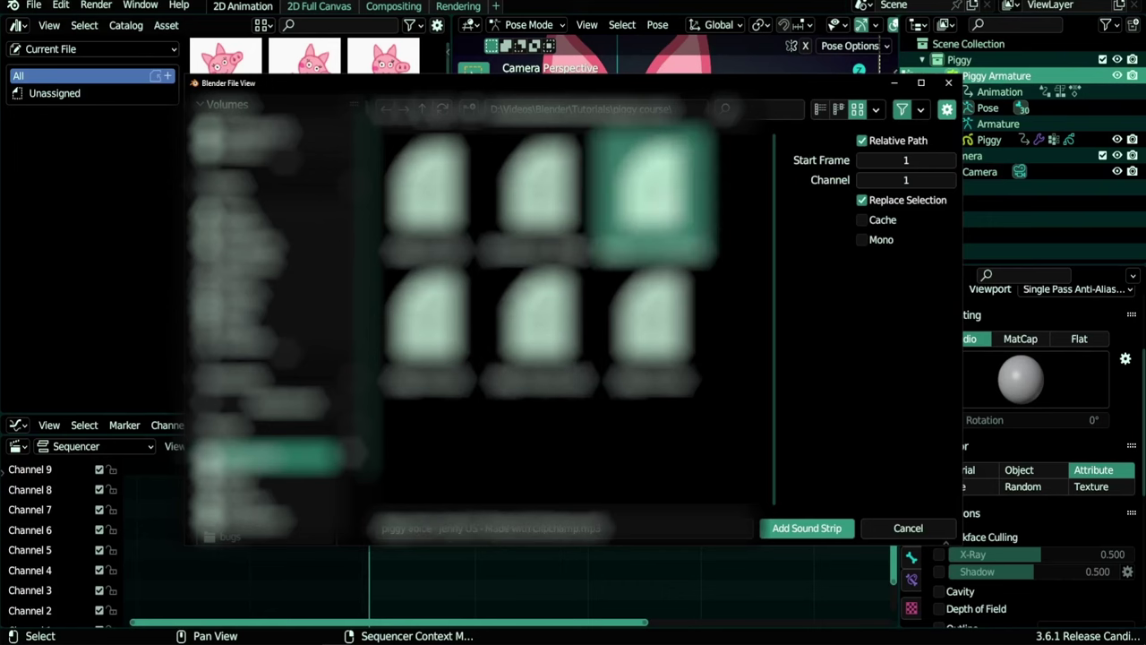
pyautogui.click(803, 530)
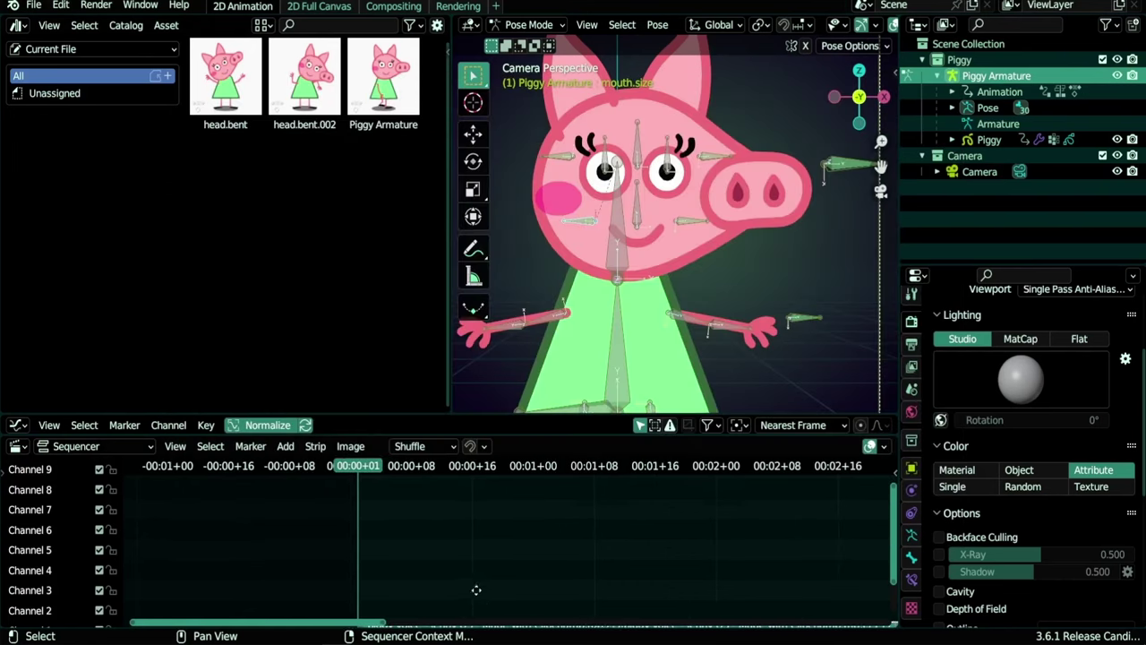
pyautogui.scroll(-5, 486, 542)
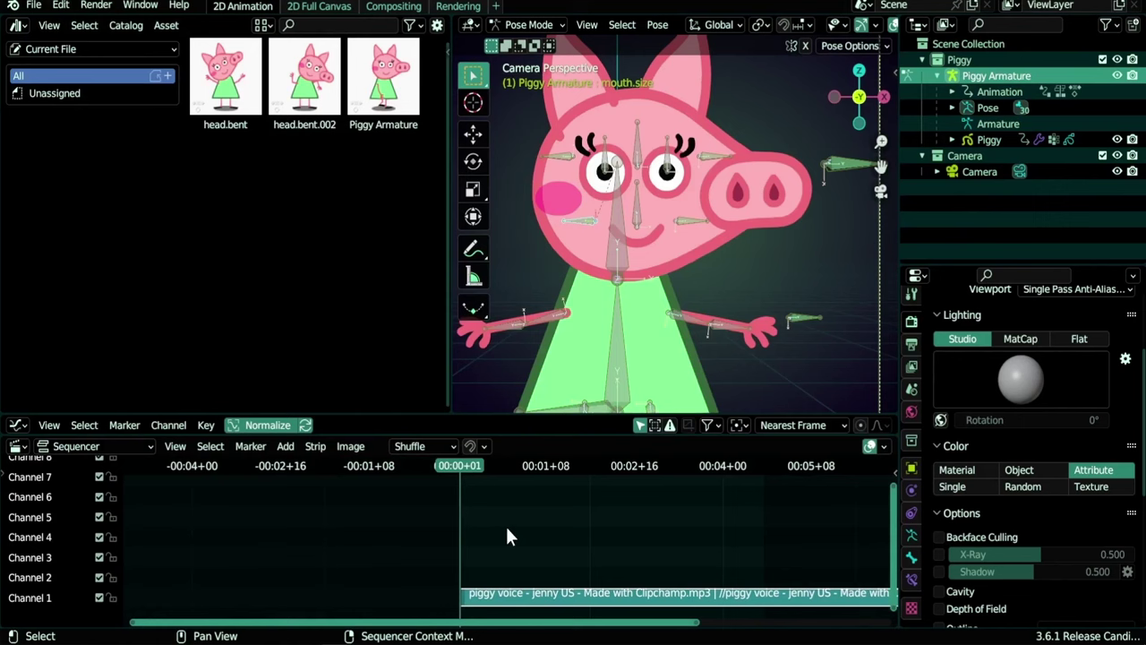
# Step: Play the talk animation with its voice, then recentre the mouth curve and Piggy's face
pyautogui.press('space')
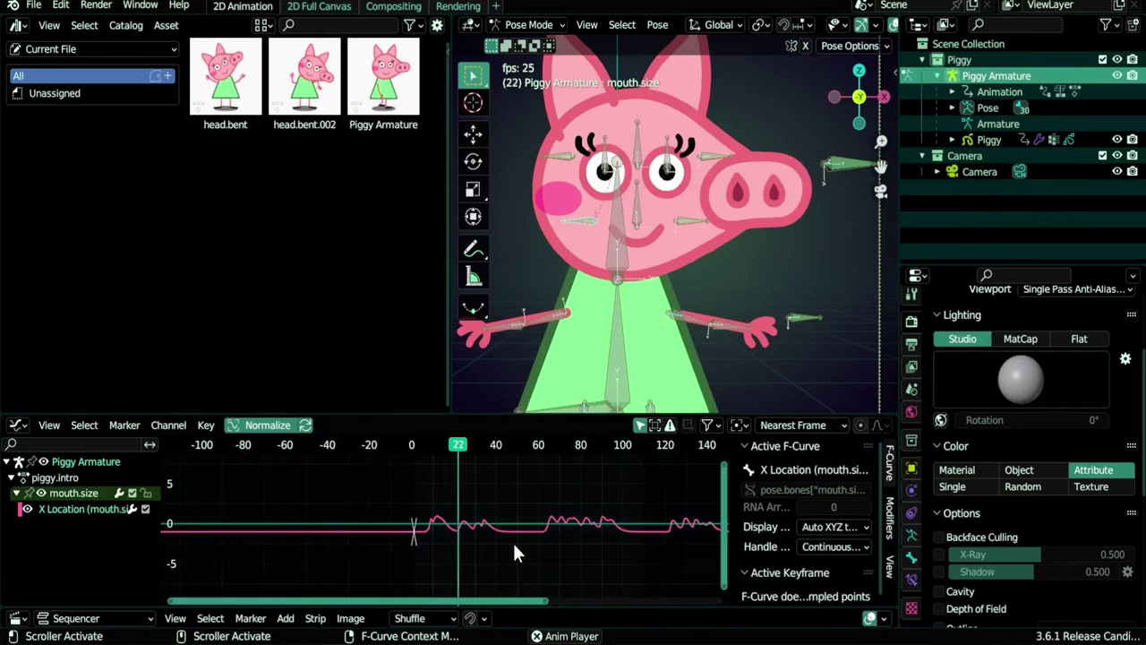
pyautogui.press('space')
pyautogui.scroll(3, 449, 553)
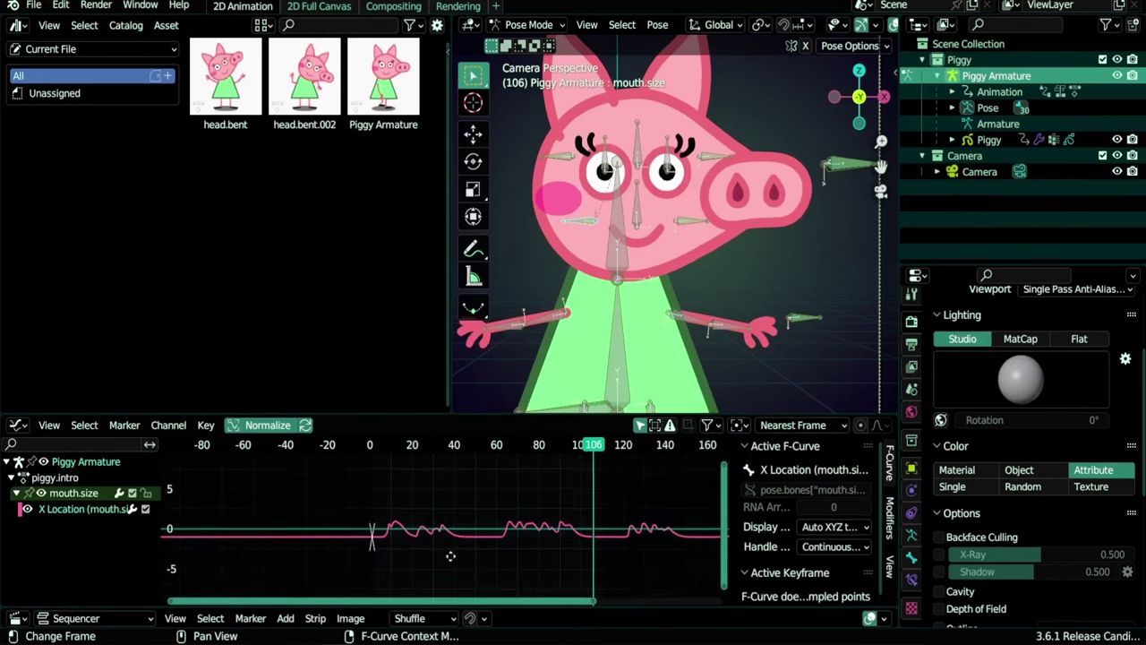
pyautogui.moveTo(448, 552); pyautogui.dragTo(370, 511, button='middle')
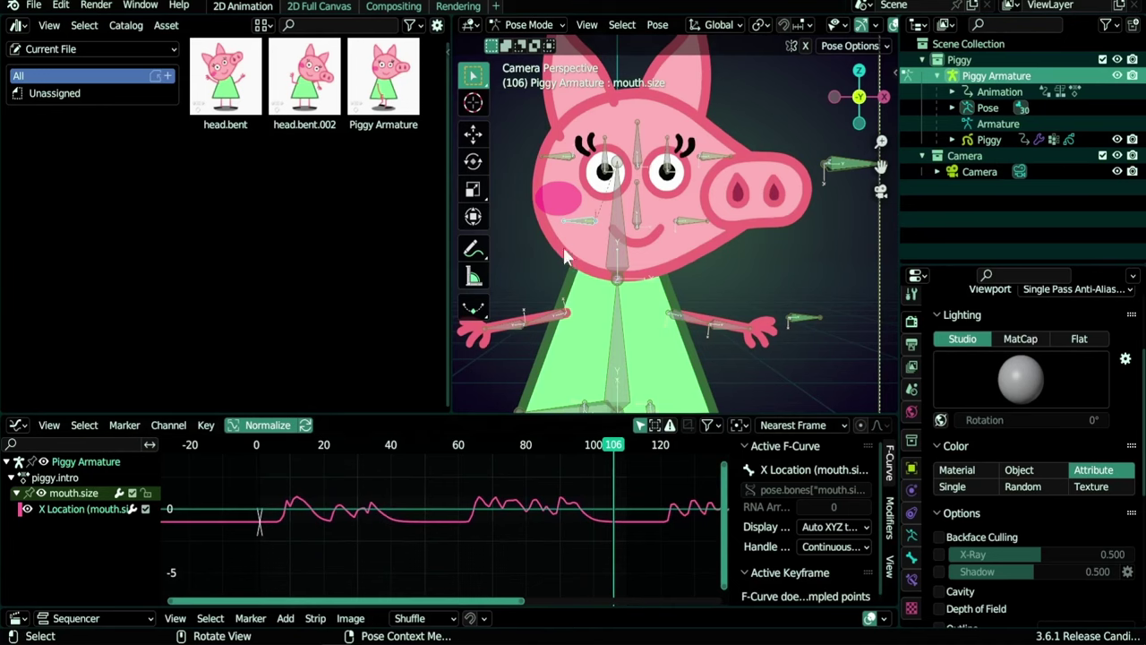
pyautogui.scroll(4, 579, 224)
pyautogui.keyDown('shift'); pyautogui.moveTo(526, 250); pyautogui.dragTo(587, 260, button='middle'); pyautogui.keyUp('shift')
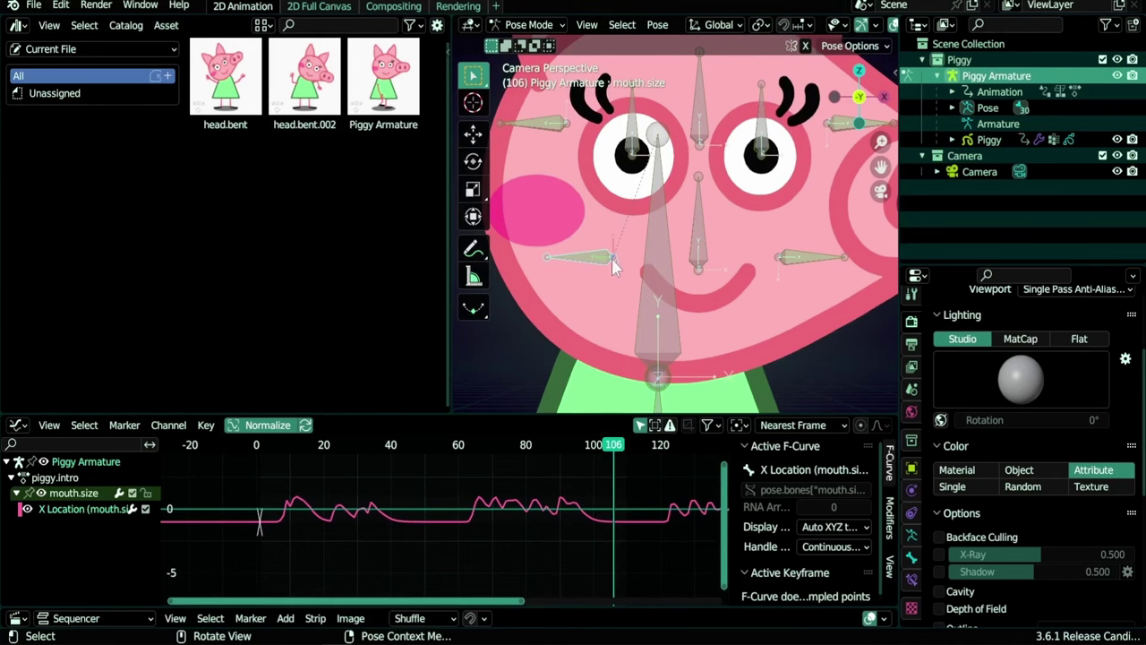
pyautogui.moveTo(453, 544); pyautogui.dragTo(484, 550, button='middle')
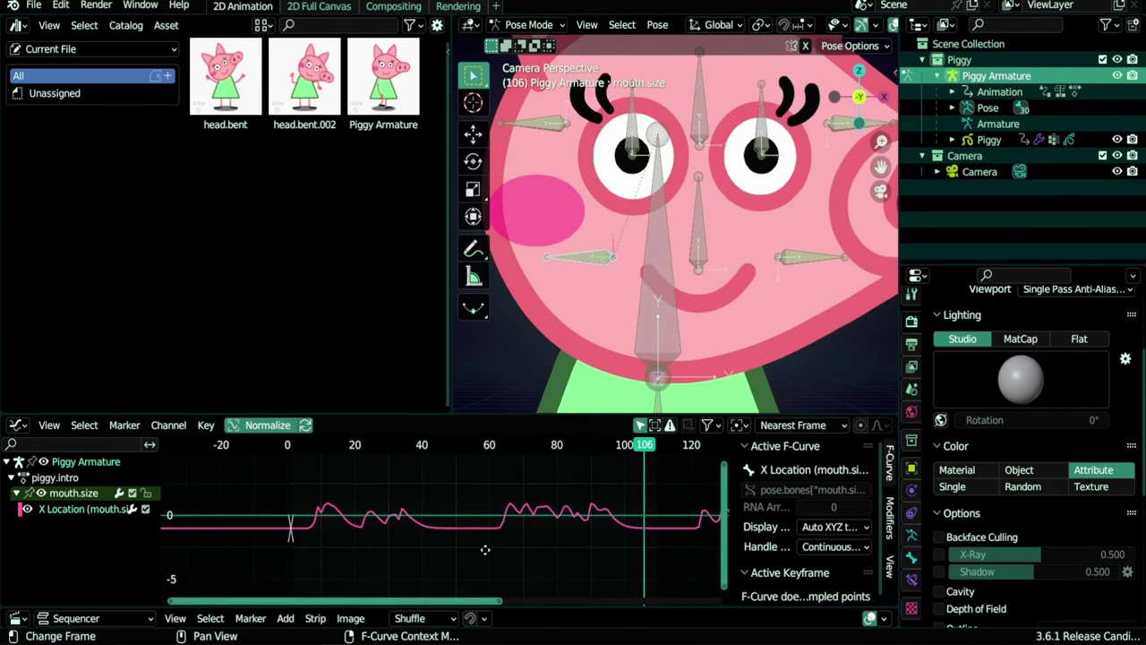
# Step: Un-bake the mouth.size sound curve into editable keyframes, checking them in the Dope Sheet
pyautogui.click(169, 425)
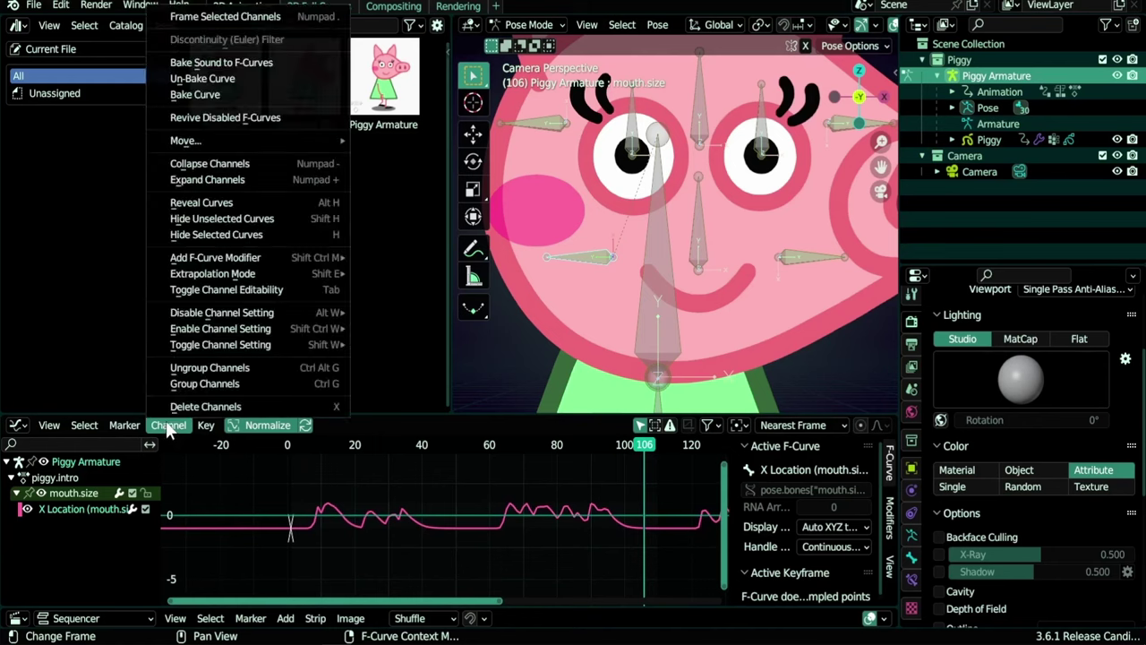
pyautogui.click(229, 79)
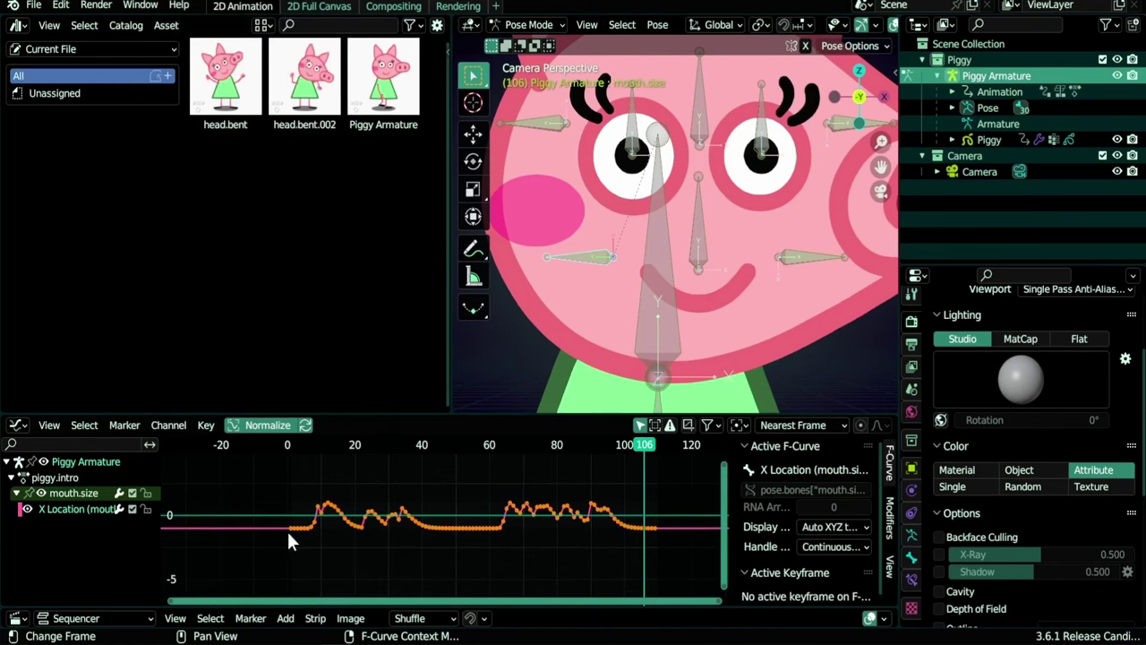
pyautogui.scroll(2, 440, 566)
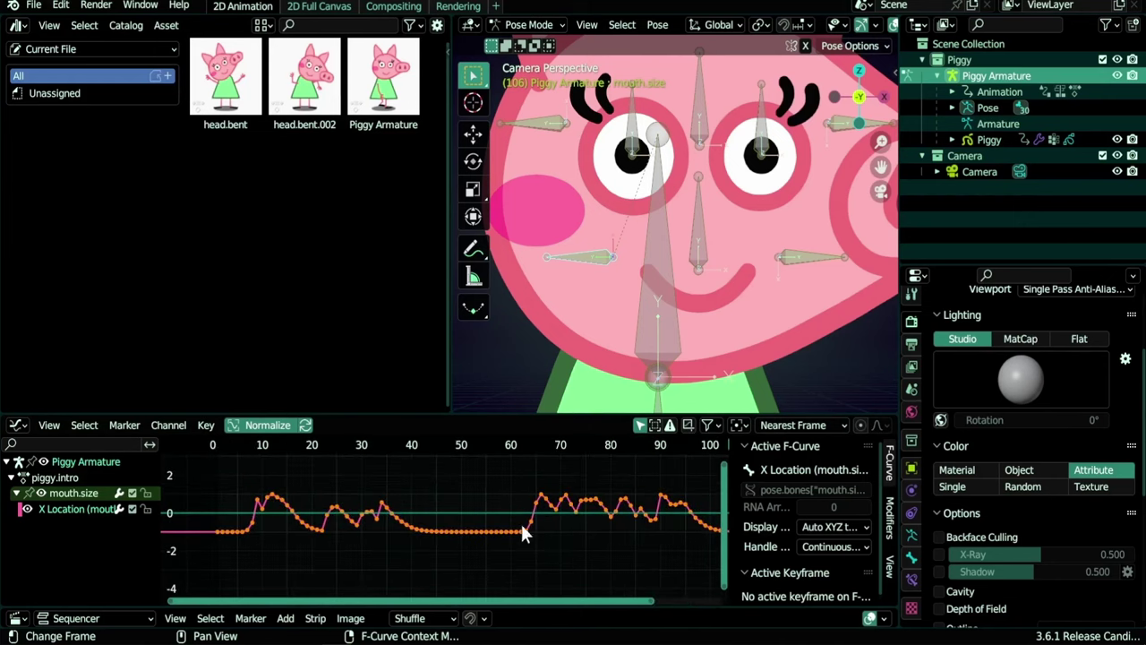
pyautogui.hotkey('ctrl', 'Tab')
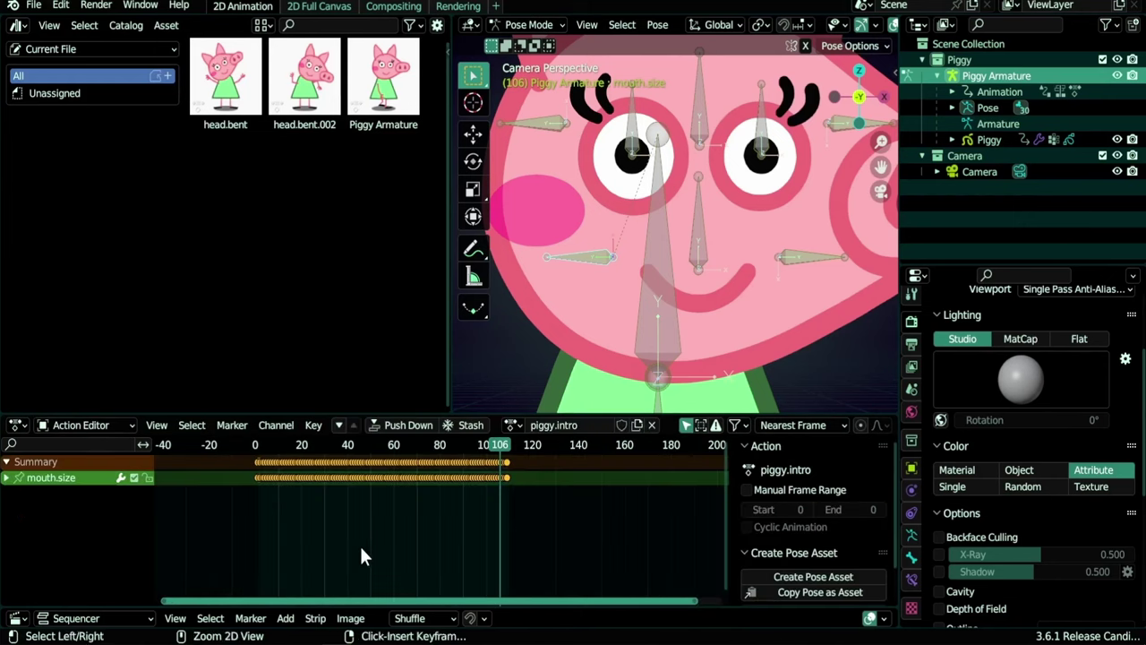
pyautogui.hotkey('ctrl', 'Tab')
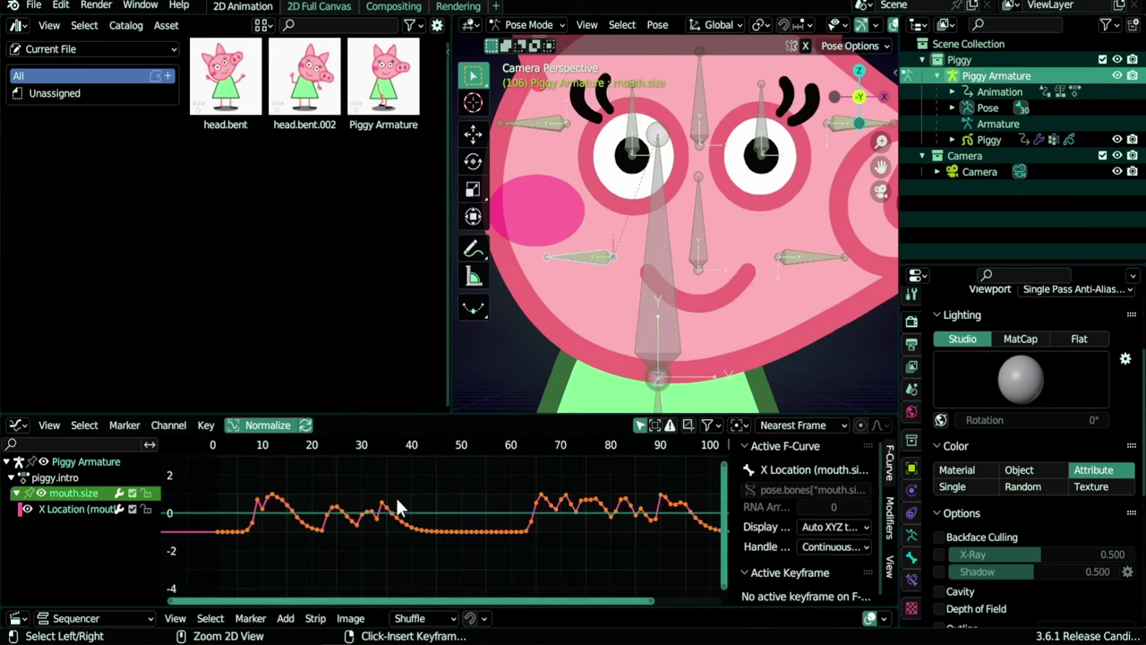
pyautogui.scroll(1, 411, 542)
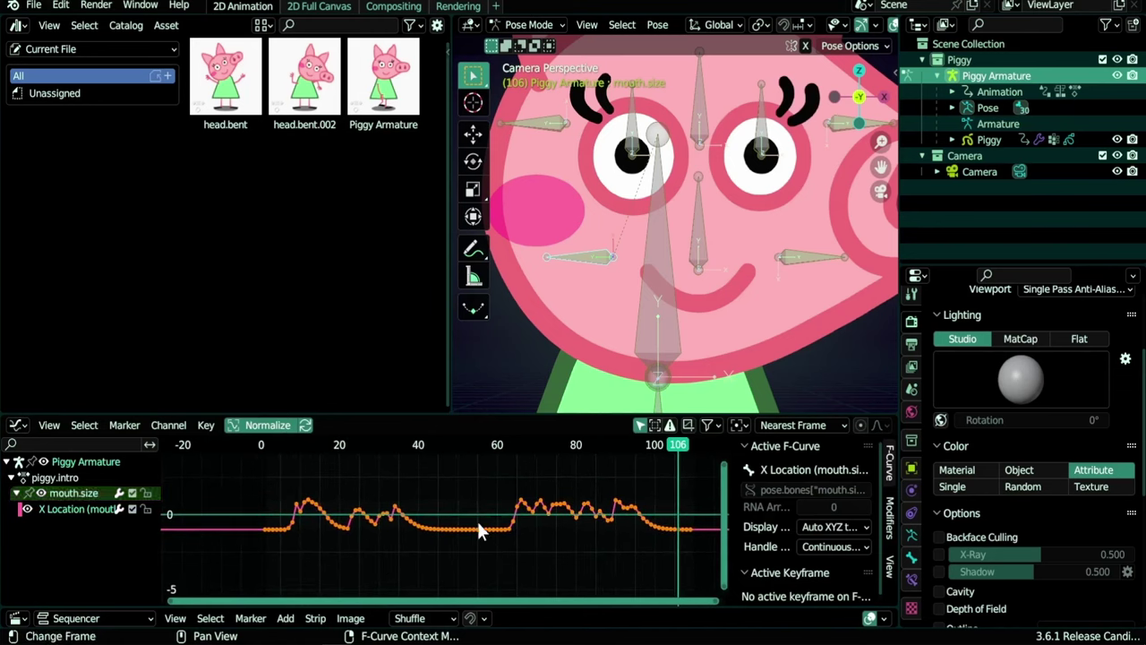
pyautogui.hotkey('ctrl', 'm')
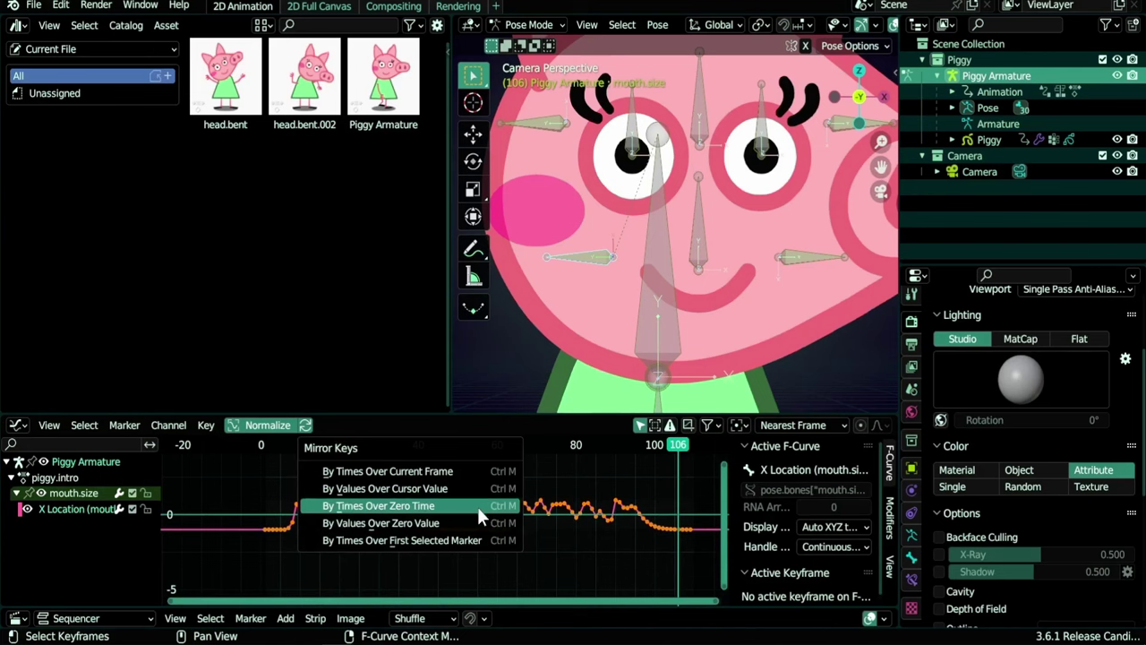
# Step: Mirror the mouth.size keys By Values Over Zero Value and frame the whole curve
pyautogui.click(429, 525)
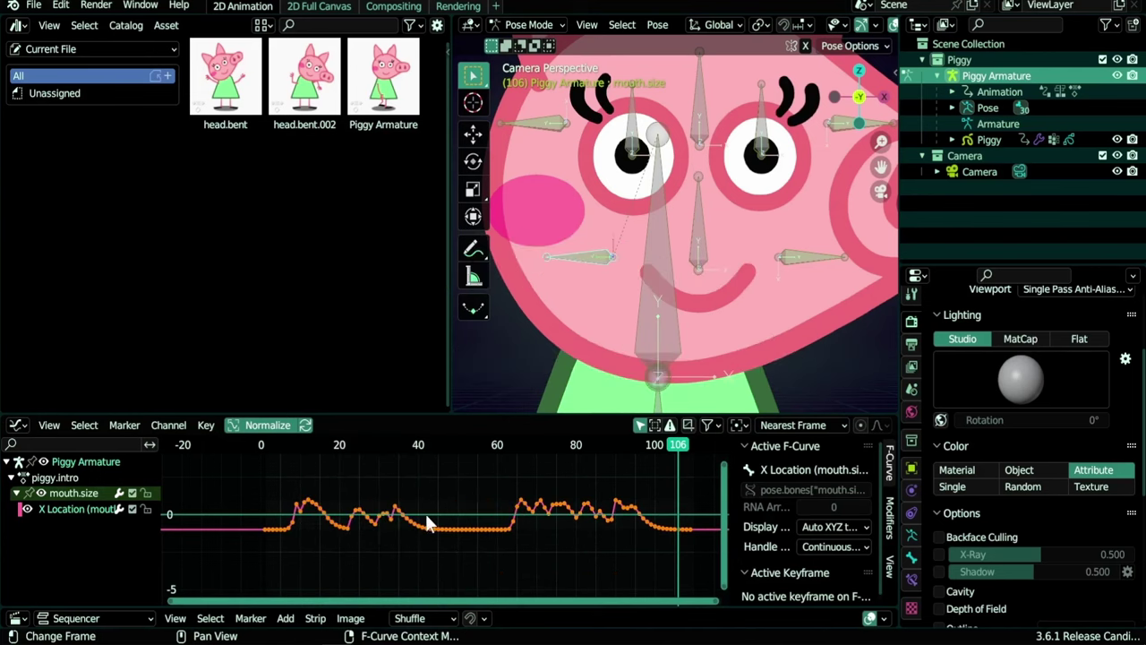
pyautogui.hotkey('ctrl', 'm')
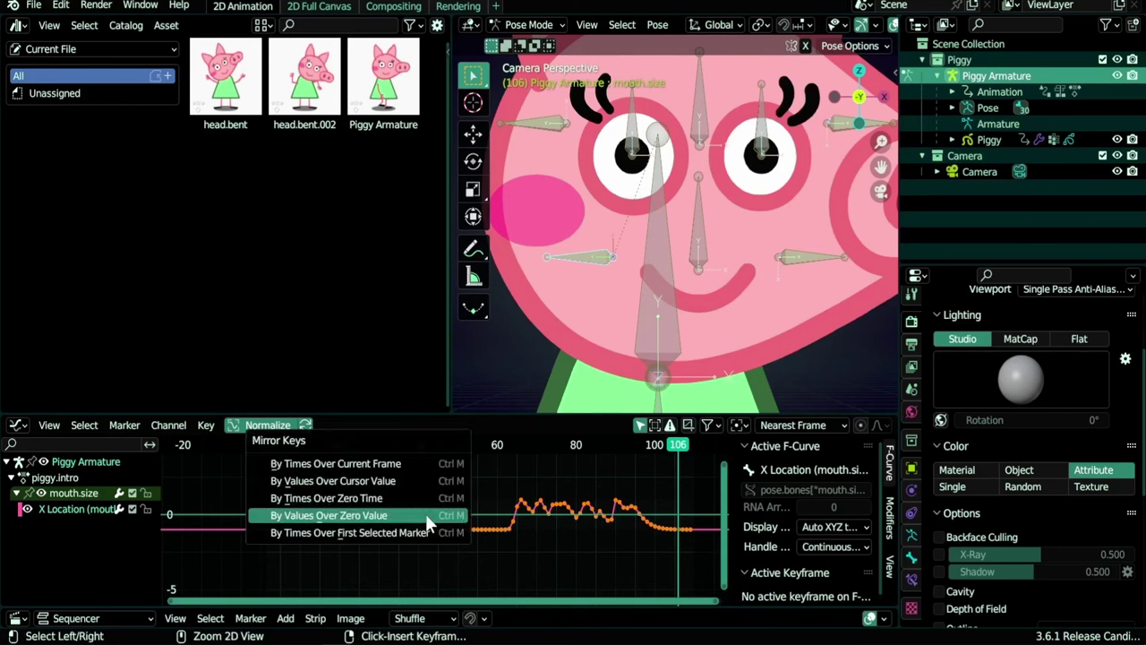
pyautogui.click(356, 520)
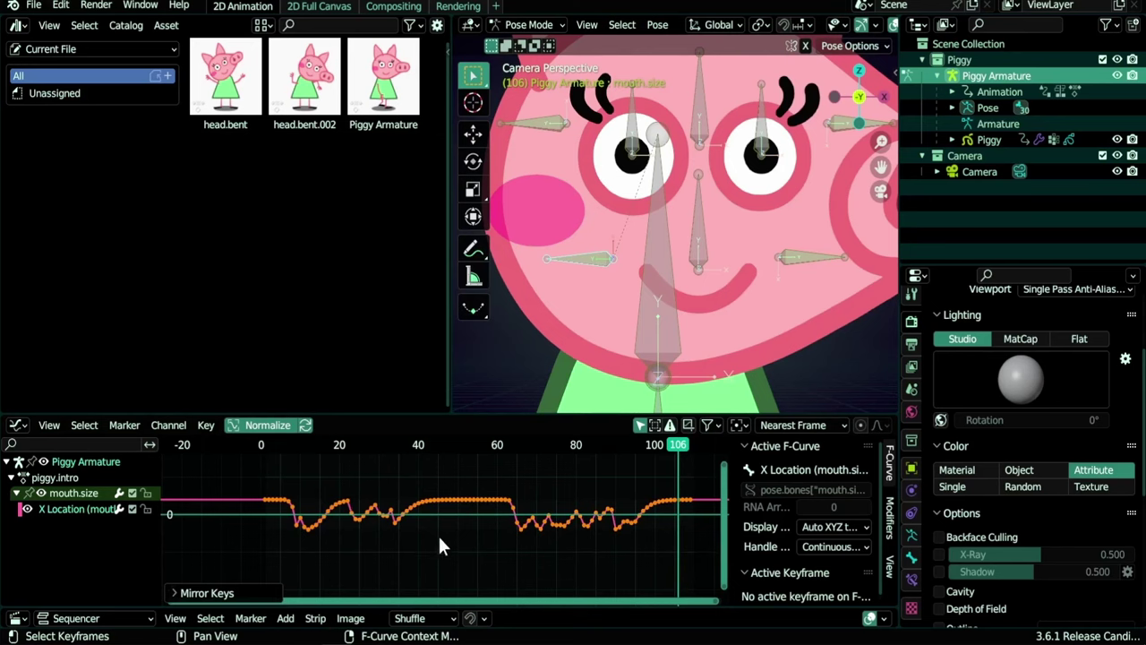
pyautogui.press('Home')
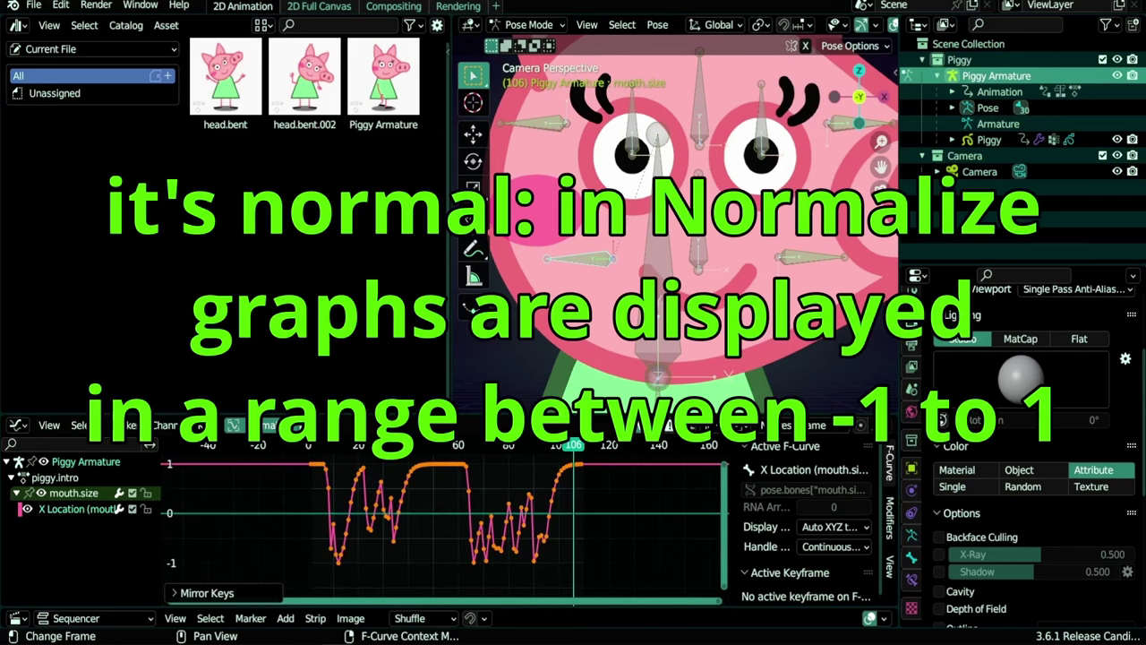
# Step: Move the mirrored keys down about 0.79 to rest at 0.0 and turn off Normalize
pyautogui.keyDown('shift'); pyautogui.scroll(2, 430, 503); pyautogui.keyUp('shift')
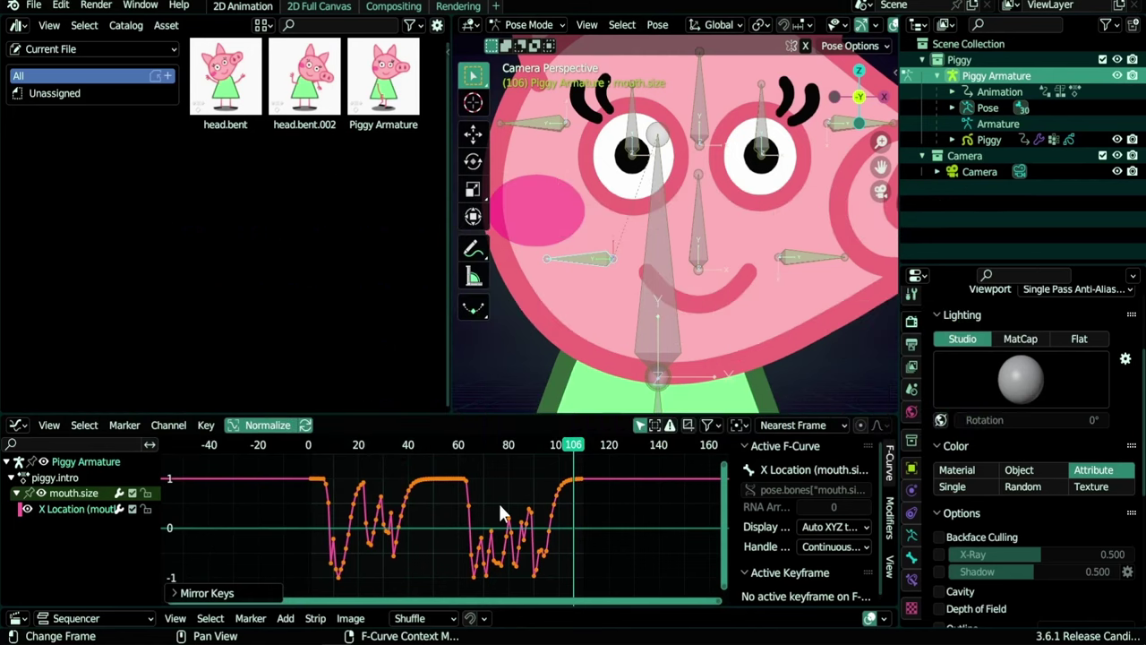
pyautogui.press('g')
pyautogui.press('y')
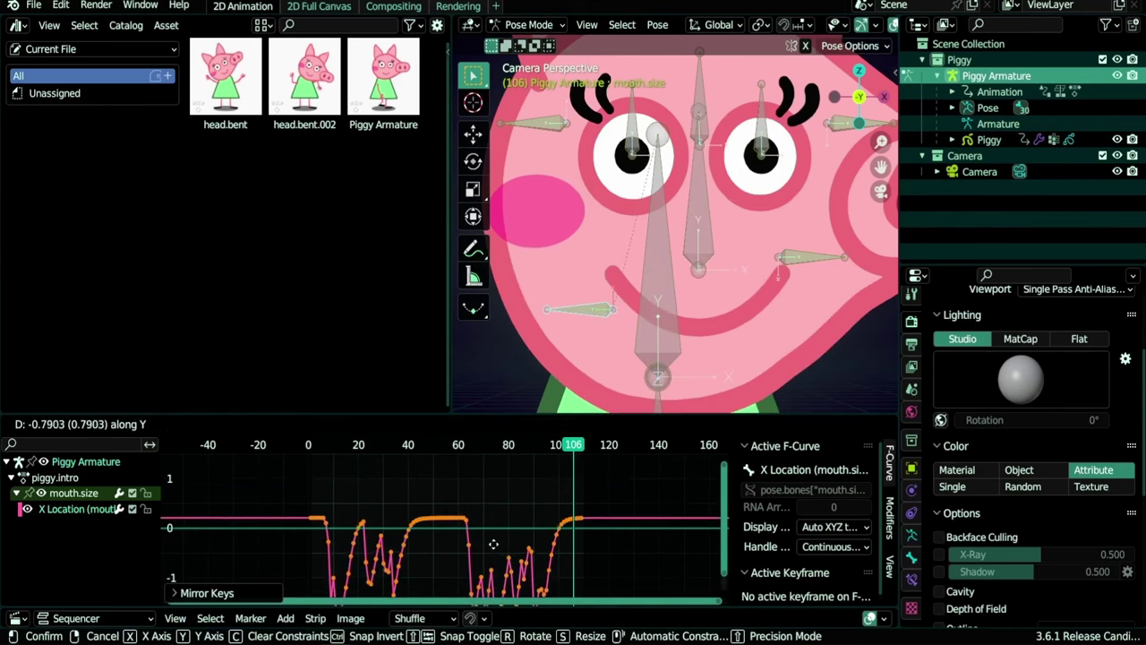
pyautogui.click(492, 553)
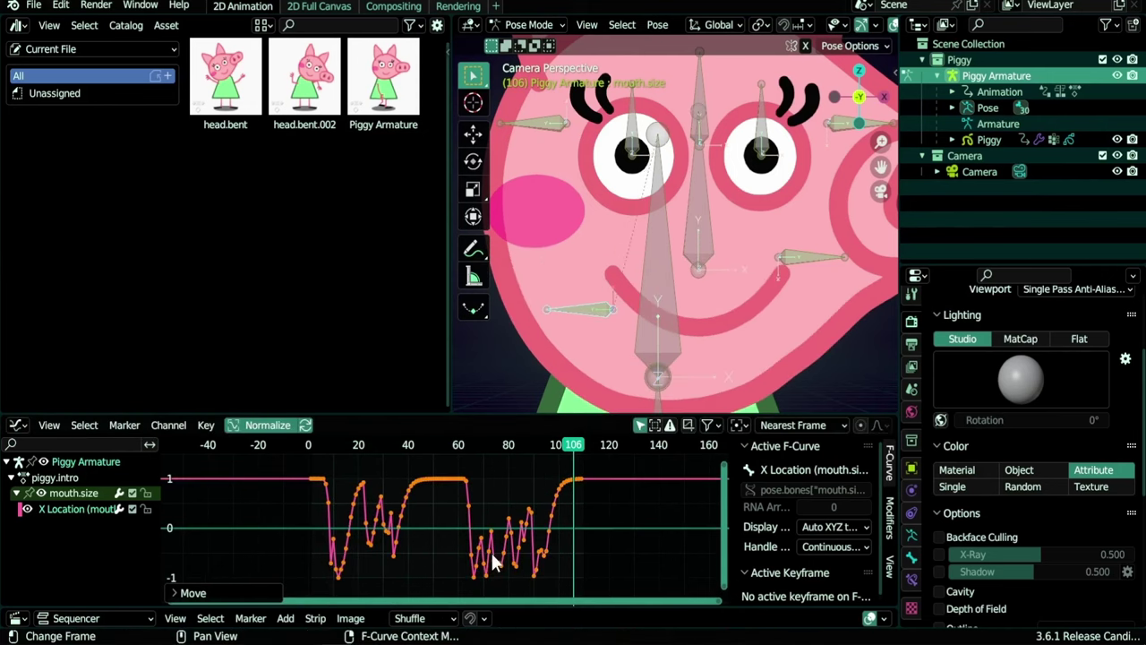
pyautogui.click(267, 426)
pyautogui.scroll(-5, 350, 540)
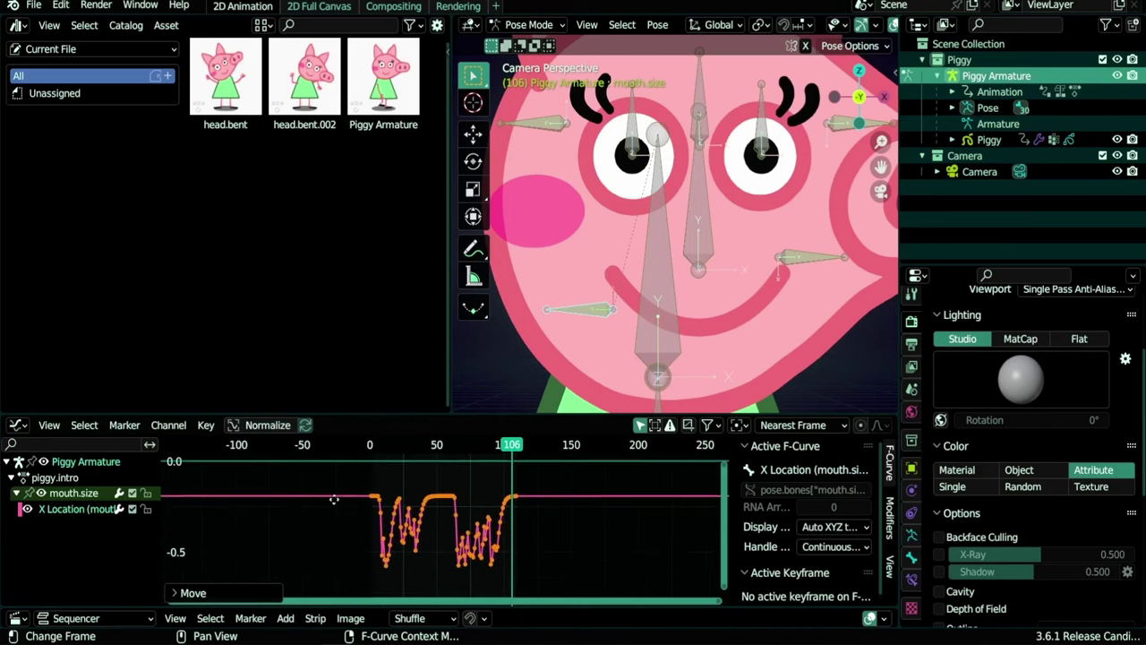
pyautogui.moveTo(351, 541); pyautogui.dragTo(352, 526, button='middle')
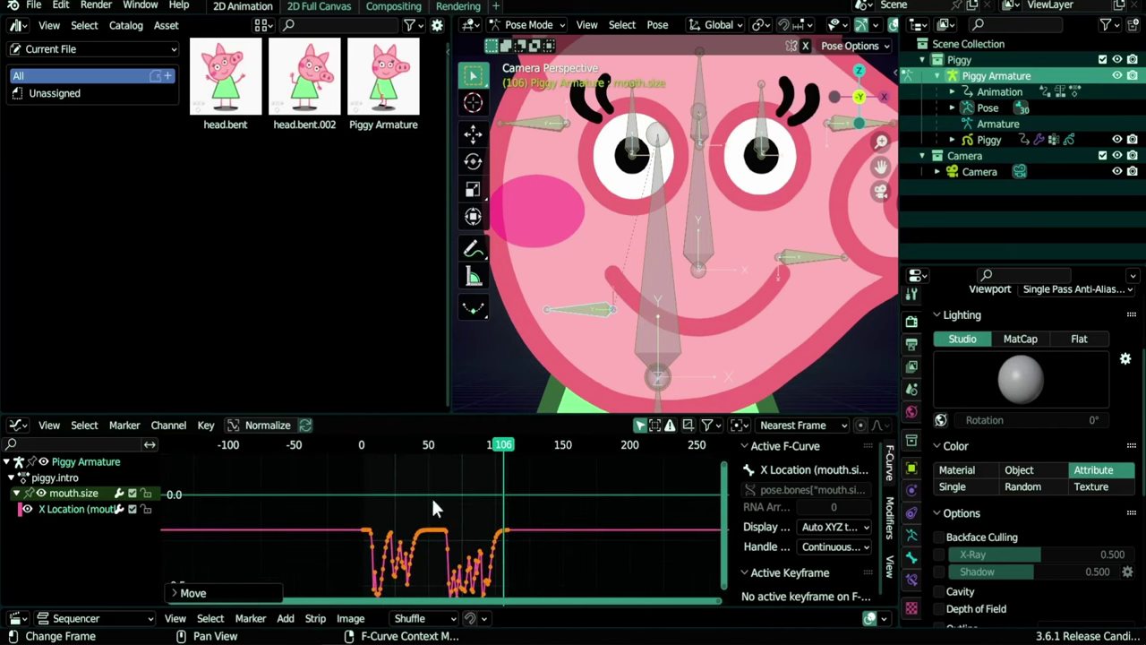
pyautogui.keyDown('ctrl'); pyautogui.moveTo(522, 545); pyautogui.dragTo(271, 441, button='middle'); pyautogui.keyUp('ctrl')
pyautogui.keyDown('ctrl'); pyautogui.moveTo(318, 495); pyautogui.dragTo(332, 528, button='middle'); pyautogui.keyUp('ctrl')
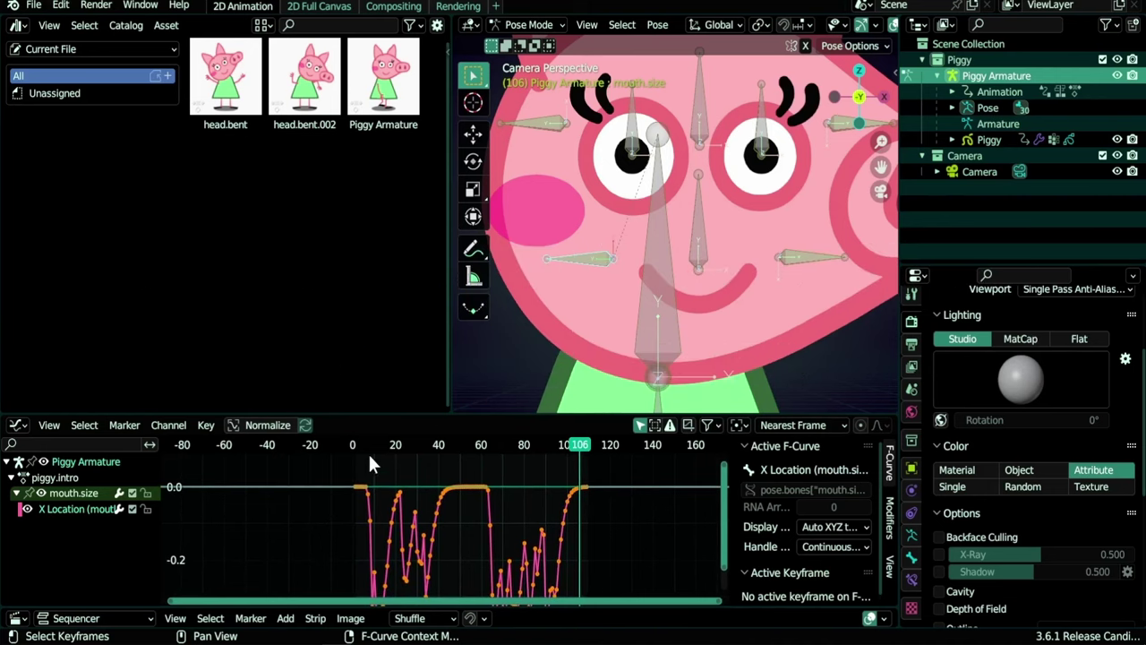
pyautogui.hotkey('shift', 'Left')
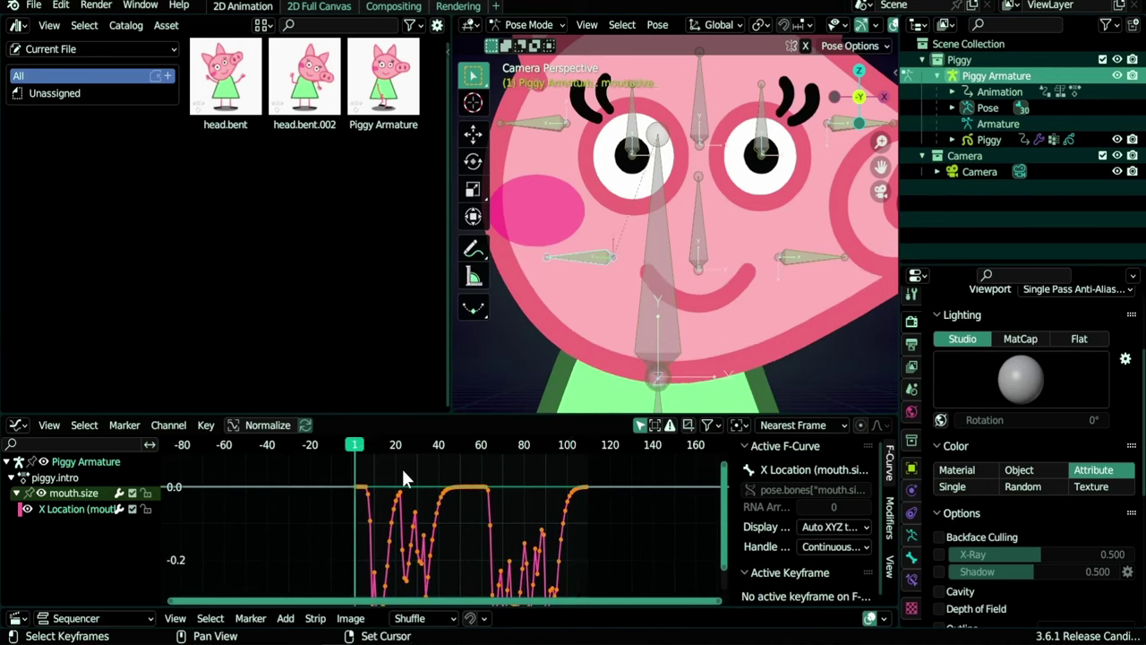
pyautogui.press('space')
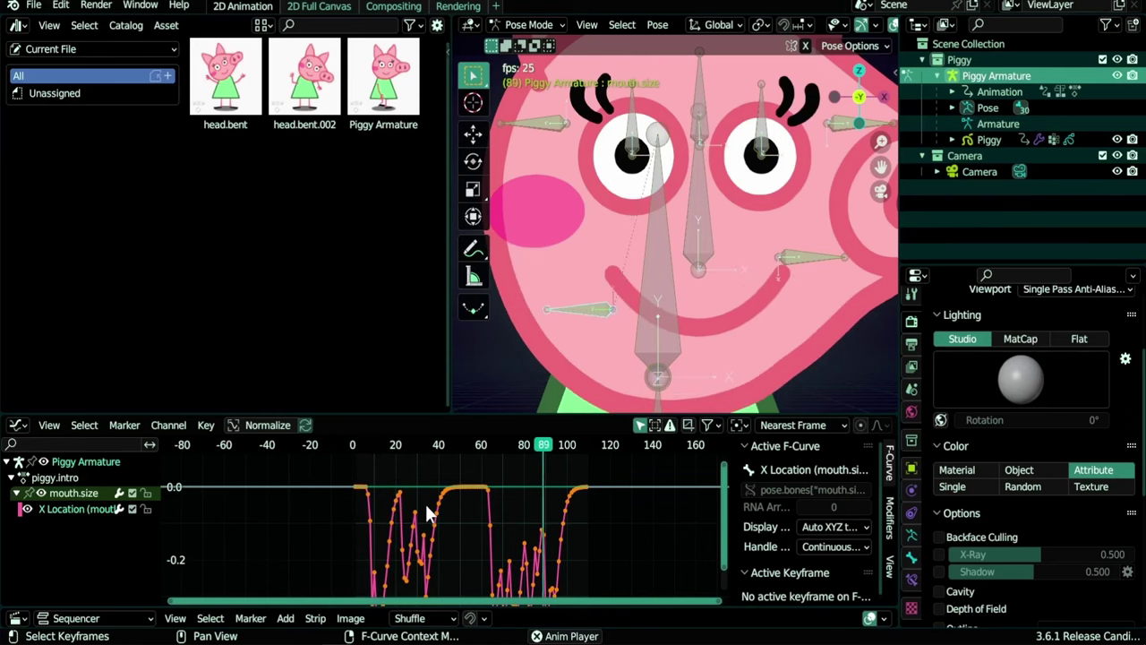
pyautogui.press('space')
pyautogui.scroll(-2, 453, 511)
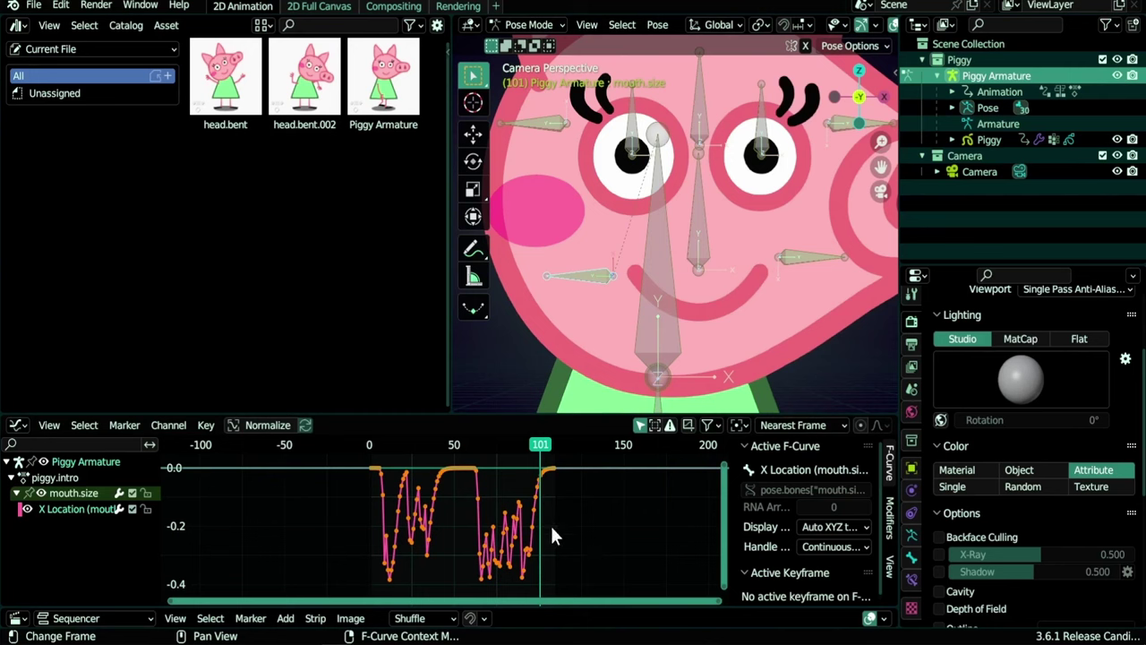
# Step: Scale the mouth.size keys down vertically to squash the curve
pyautogui.press('s')
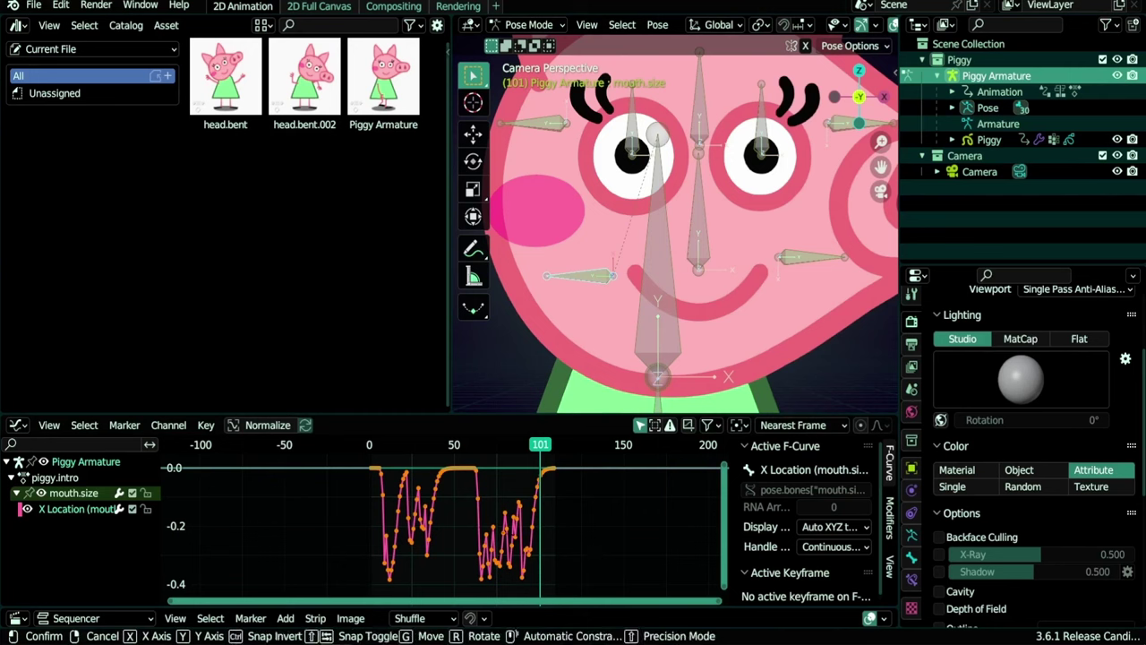
pyautogui.press('x')
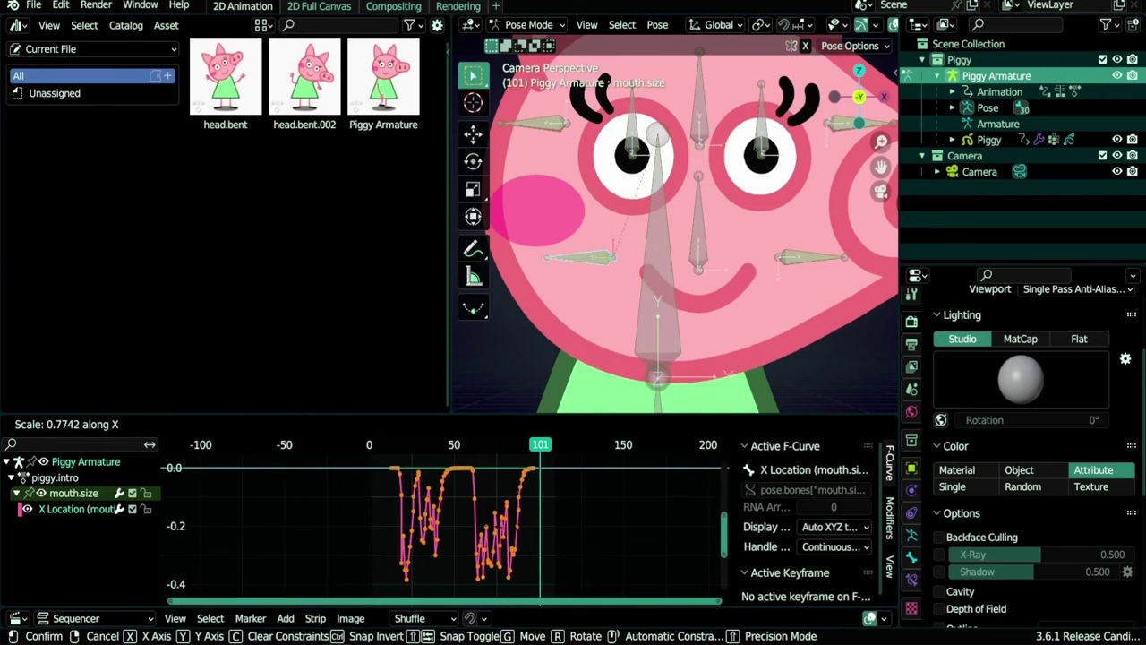
pyautogui.press('Escape')
pyautogui.press('s')
pyautogui.press('y')
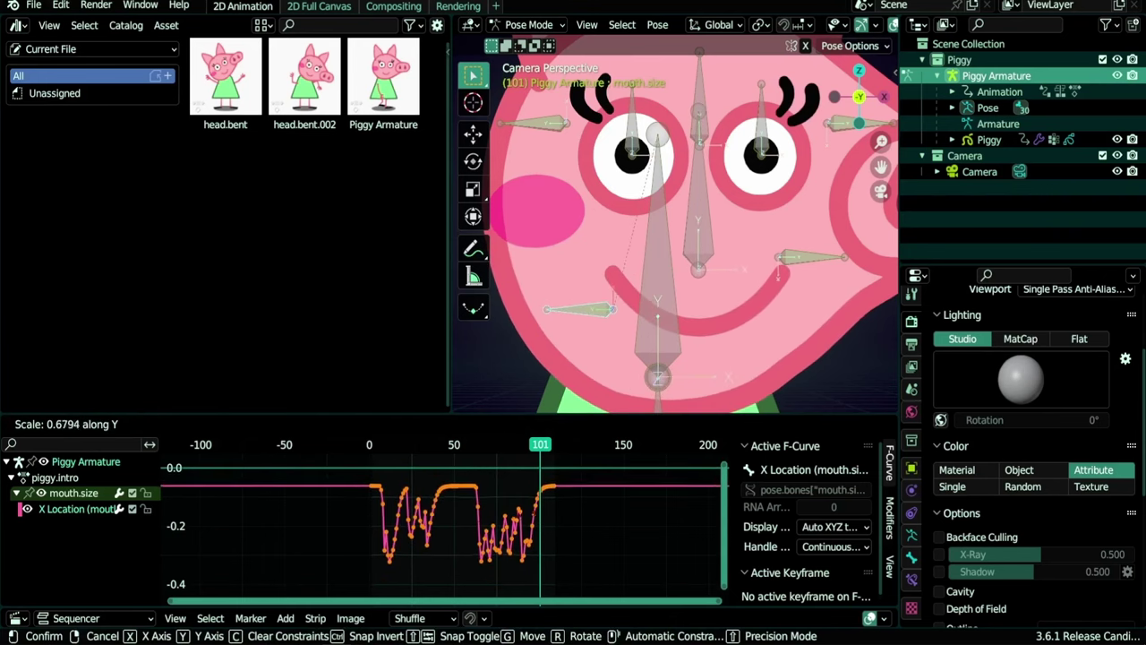
pyautogui.click(401, 552)
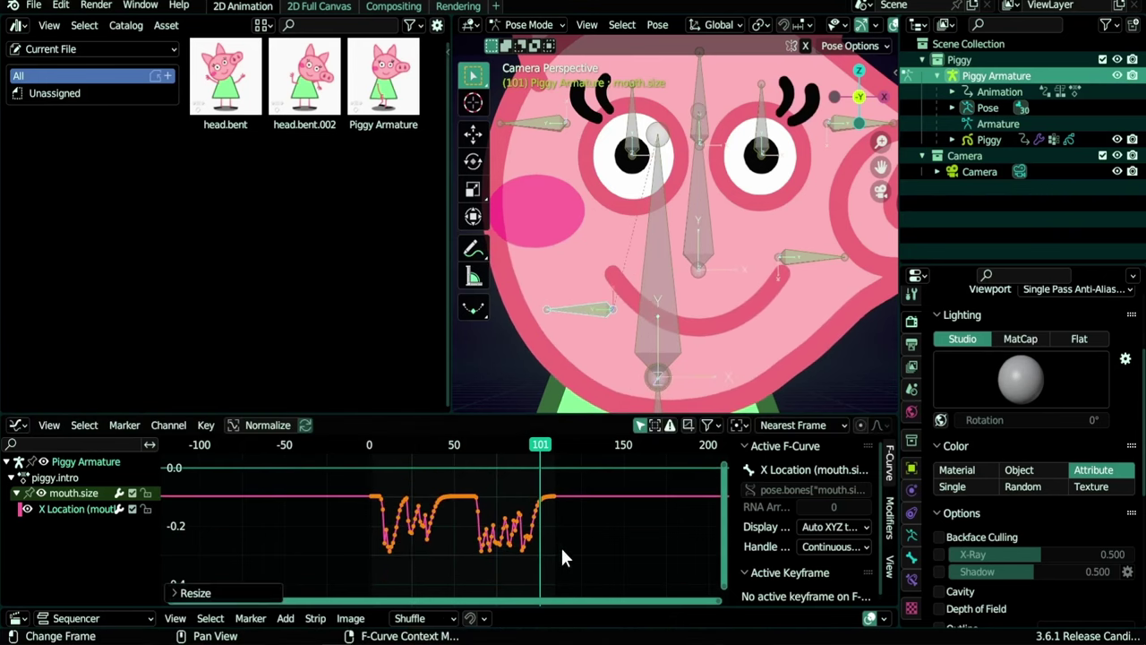
# Step: Raise the squashed mouth.size curve back toward 0.0 and play to check the mouth
pyautogui.press('g')
pyautogui.press('y')
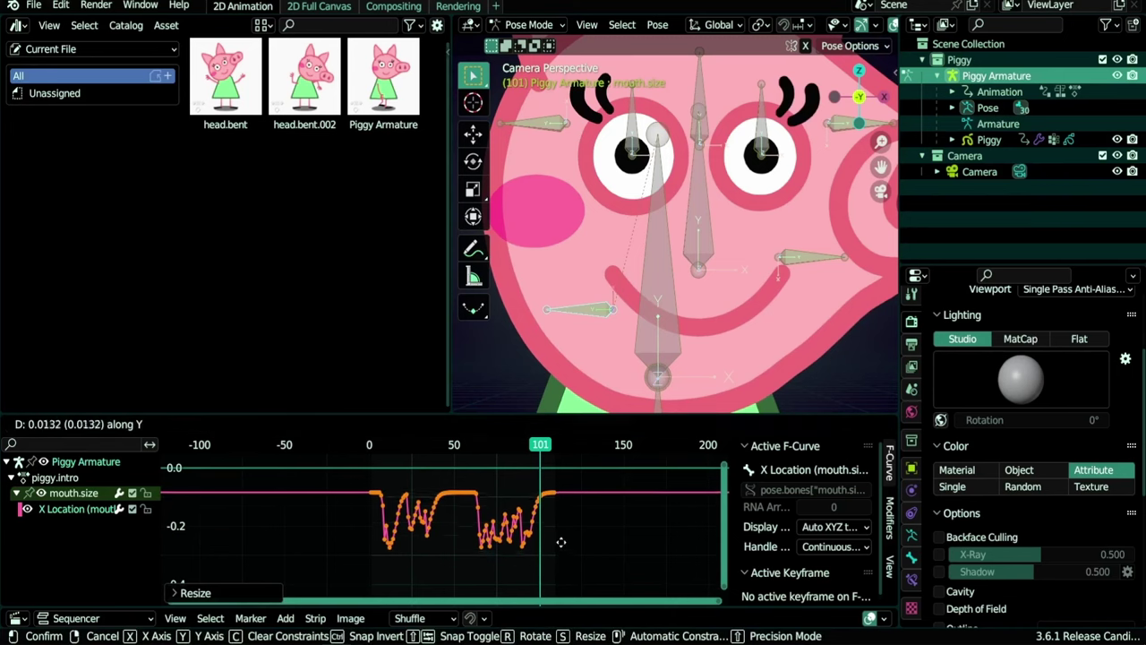
pyautogui.click(563, 524)
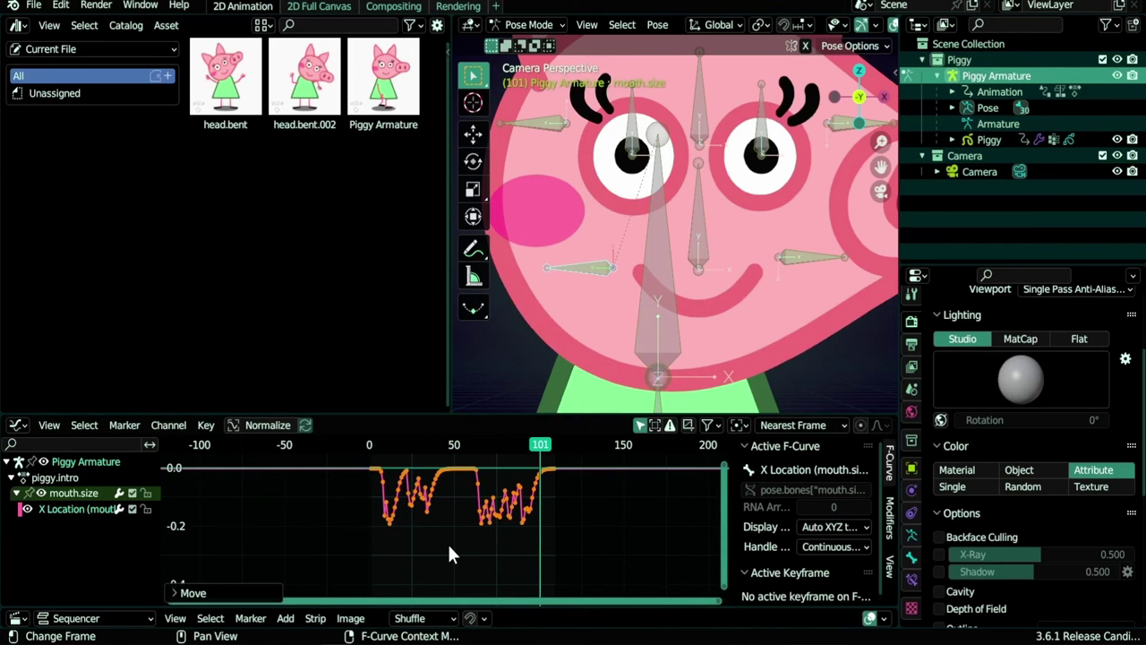
pyautogui.press('space')
pyautogui.press('space')
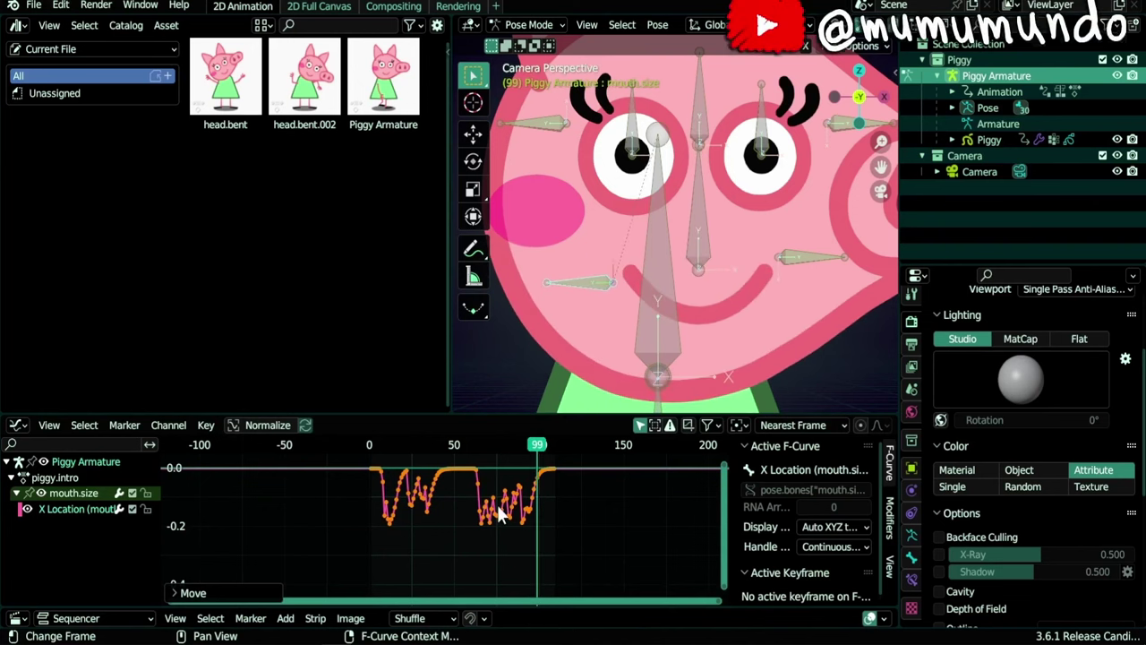
# Step: Flatten the mouth.size curve further and lift it back up to 0.0
pyautogui.press('Left')
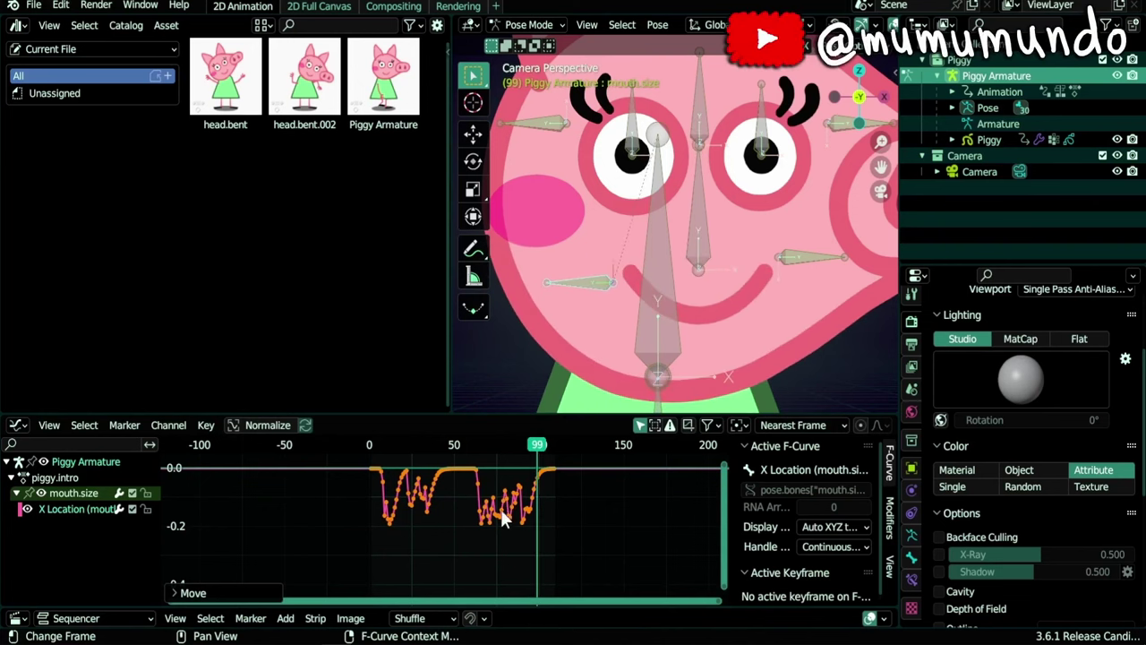
pyautogui.press('s')
pyautogui.click(505, 544)
pyautogui.press('s')
pyautogui.press('y')
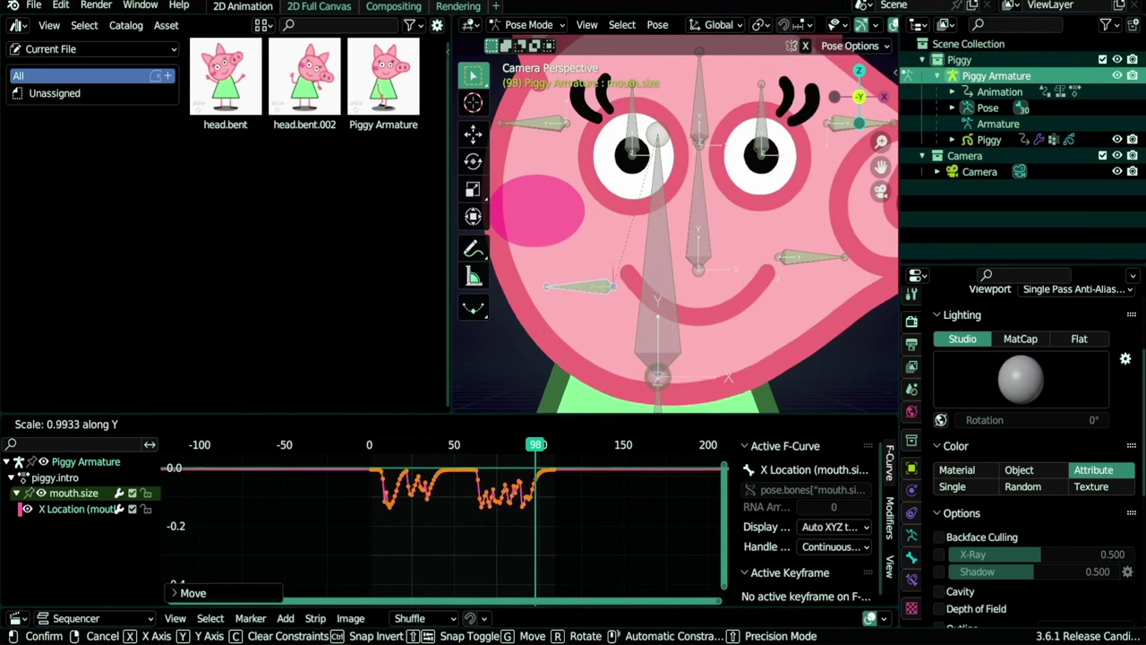
pyautogui.click(469, 543)
# Step: Nudge the curve vertically so dips reach about -0.1, preview playback, return to frame 1
pyautogui.press('g')
pyautogui.press('y')
pyautogui.click(466, 540)
pyautogui.press('space')
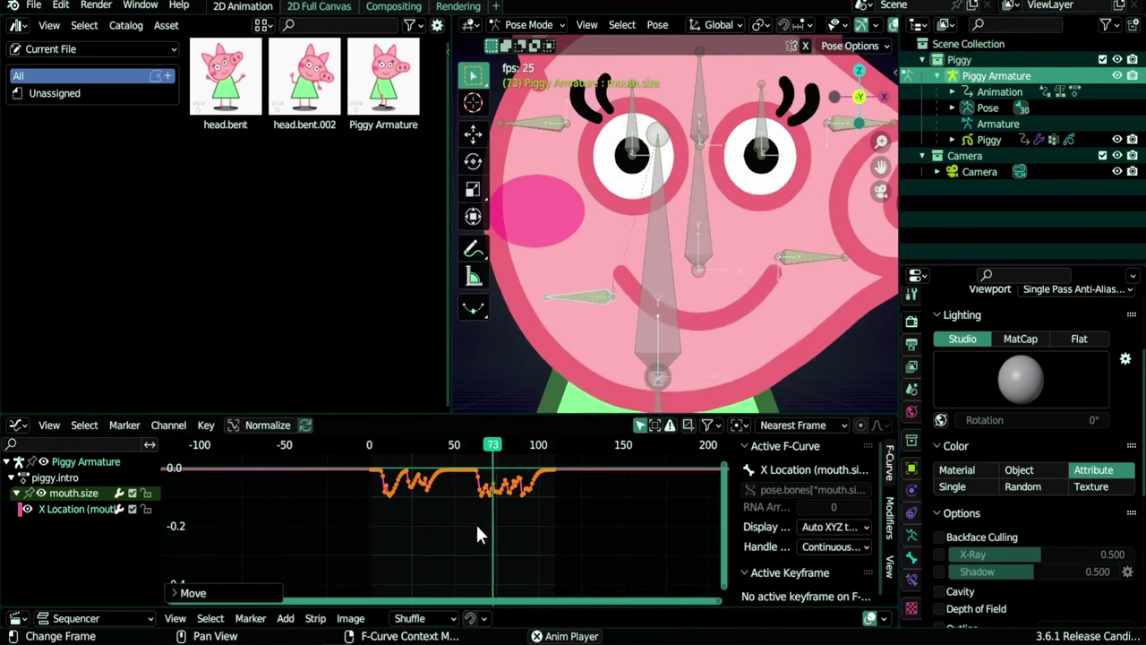
pyautogui.press('space')
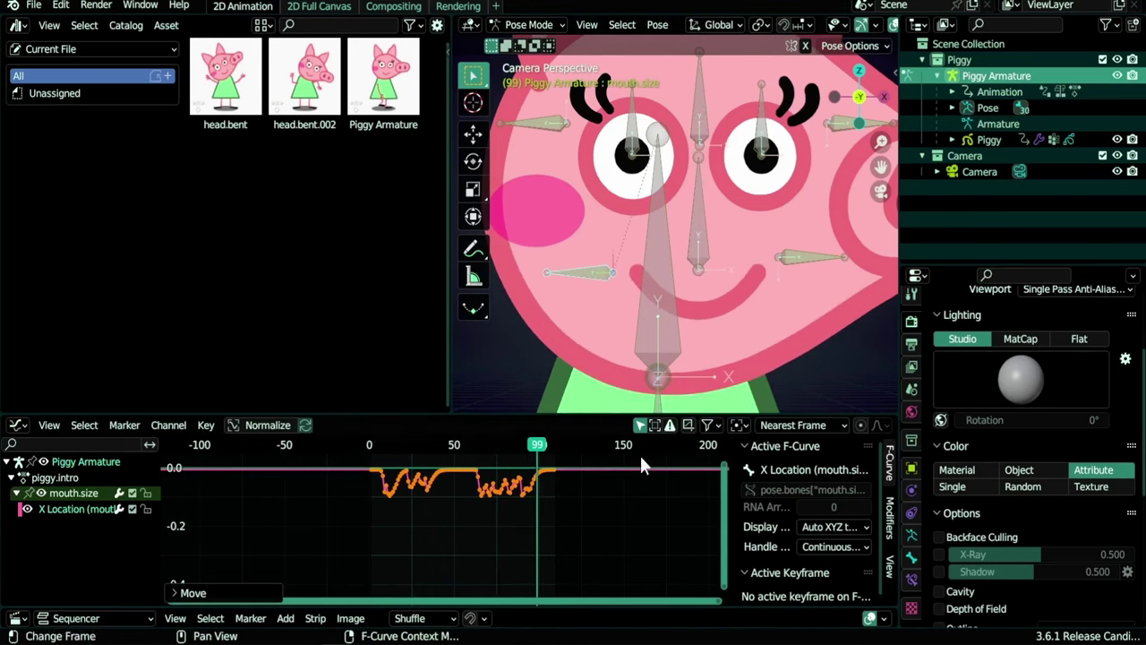
pyautogui.hotkey('shift', 'Left')
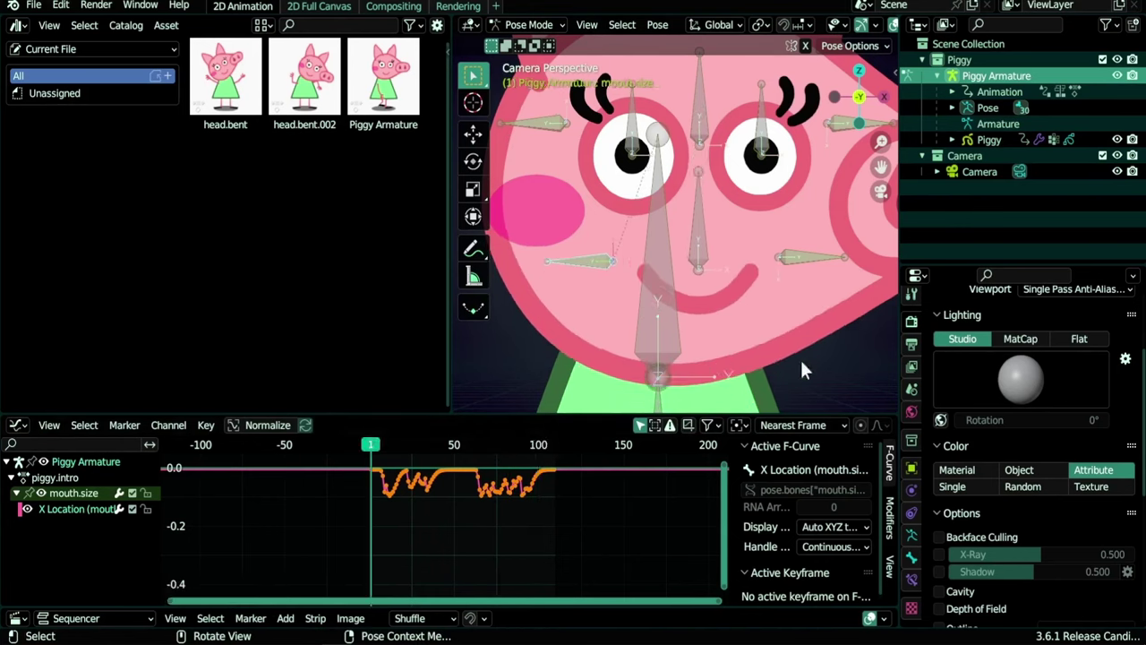
# Step: Reposition the mouth.shape bone on Piggy's face and preview the talking mouth
pyautogui.click(802, 259)
pyautogui.press('g')
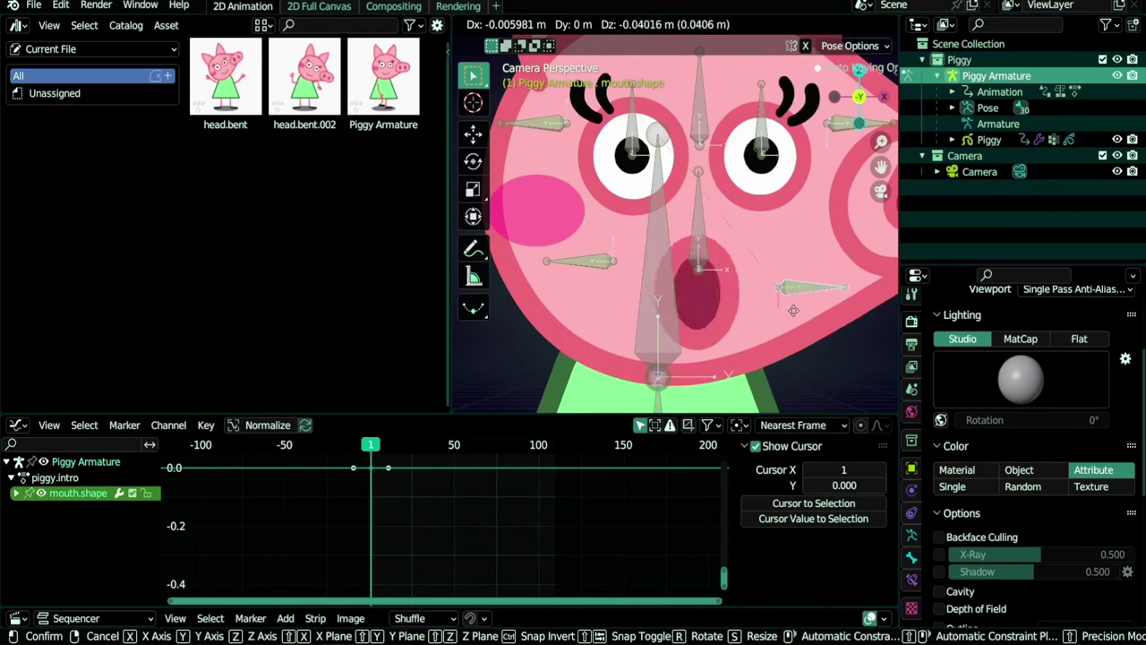
pyautogui.click(793, 330)
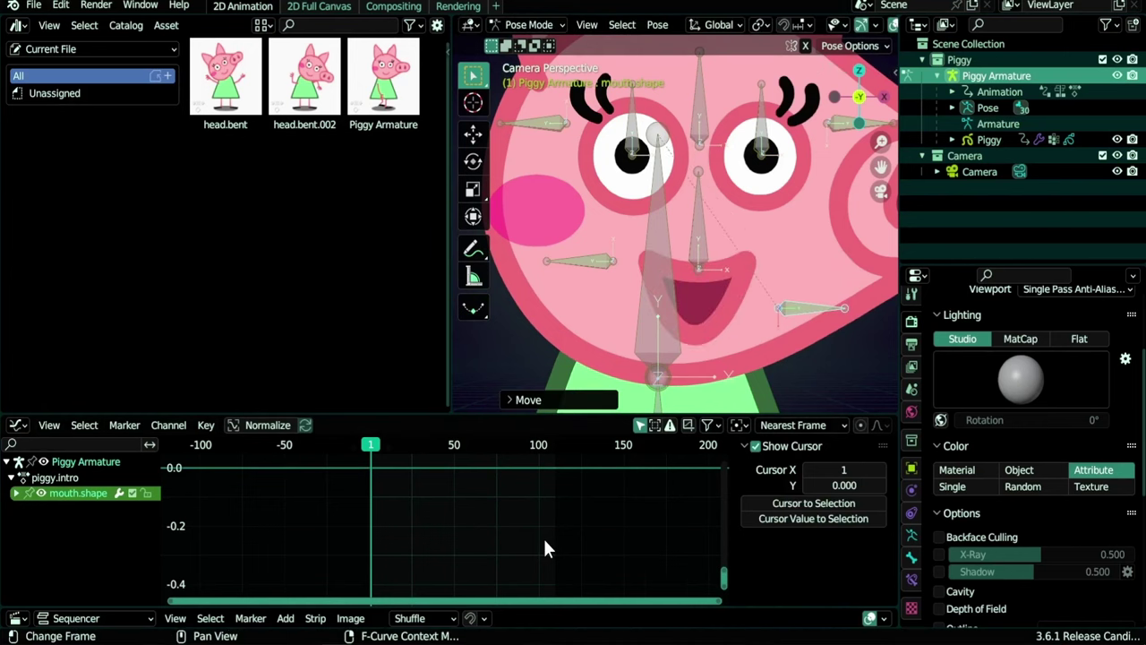
pyautogui.press('space')
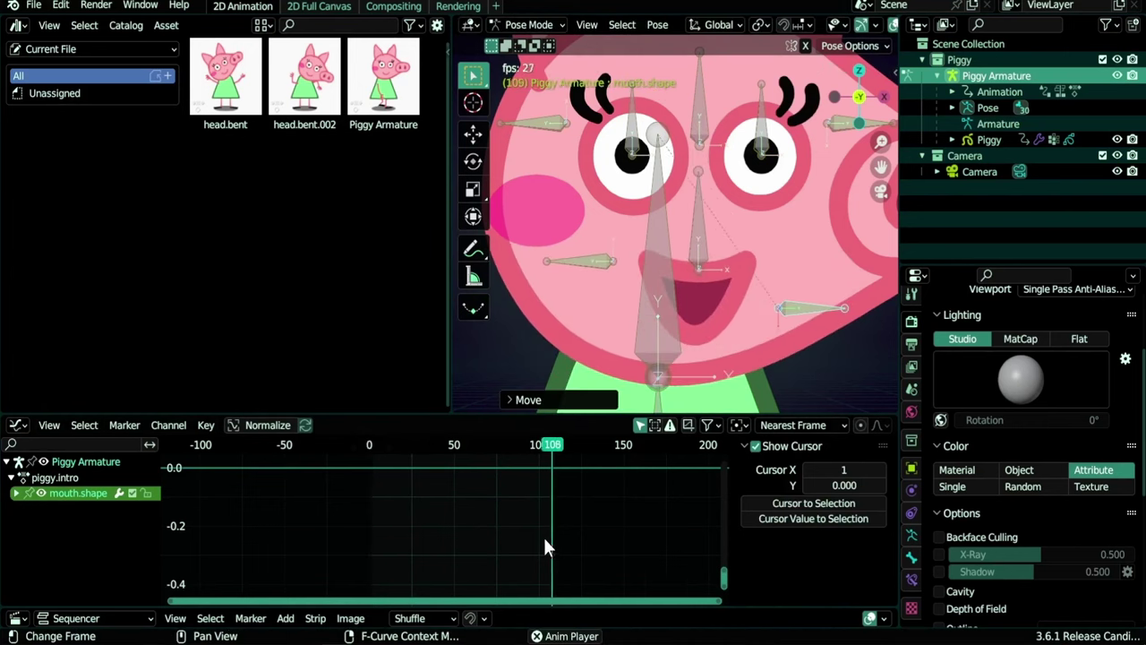
pyautogui.press('space')
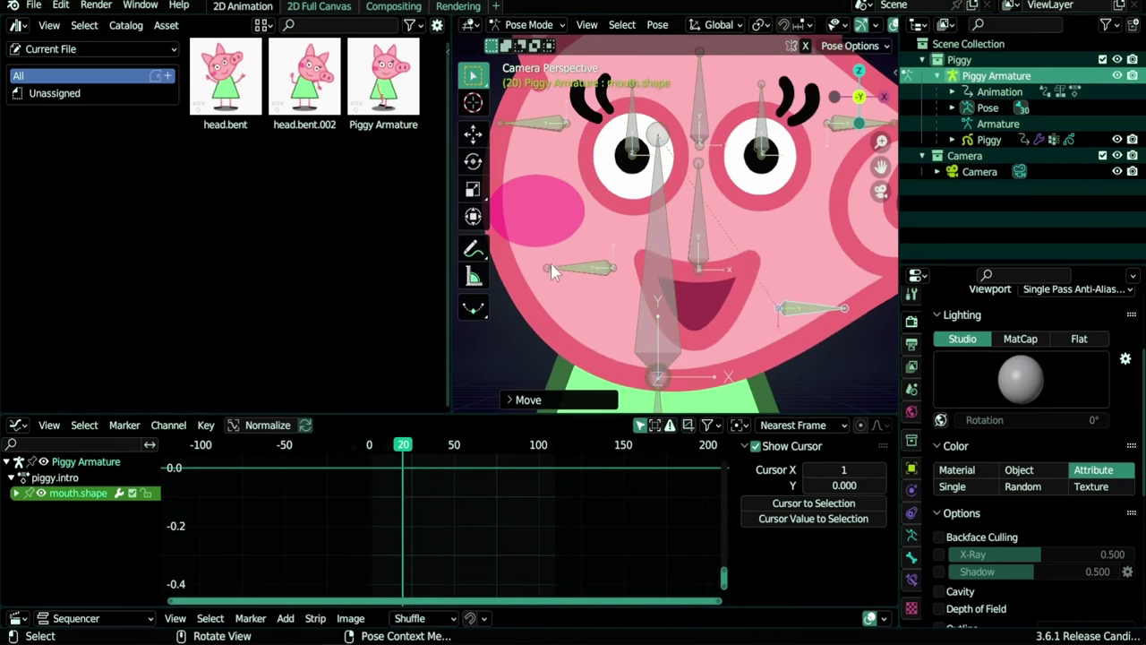
# Step: Replay the talking animation, then show the piggy.intro action's keyframes in the Action Editor
pyautogui.press('space')
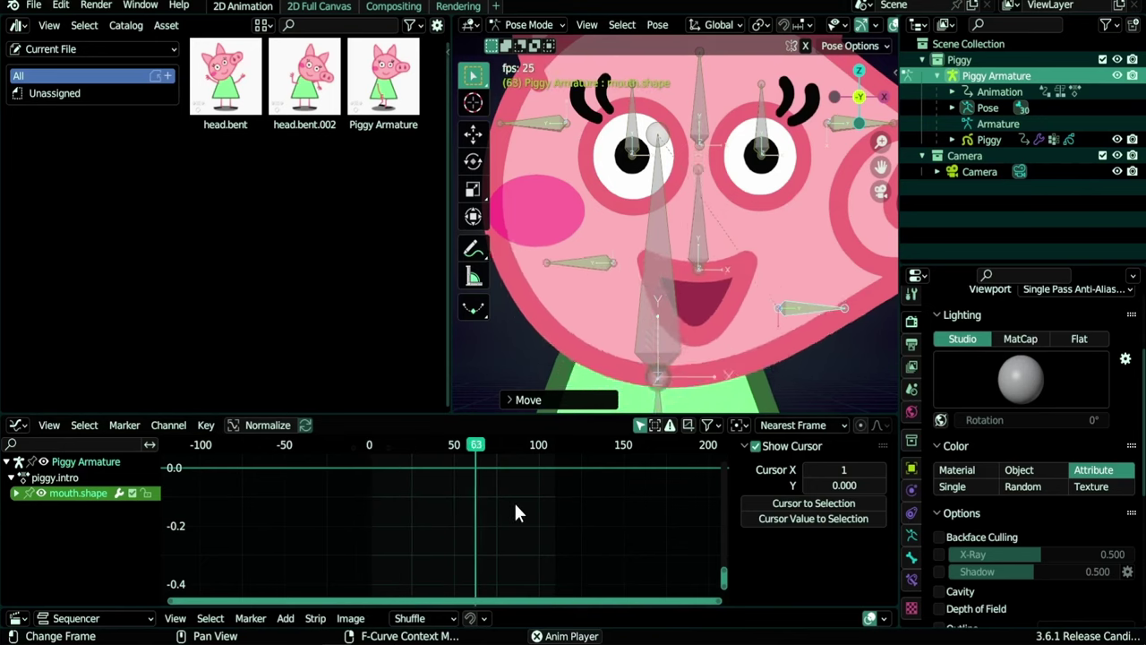
pyautogui.press('space')
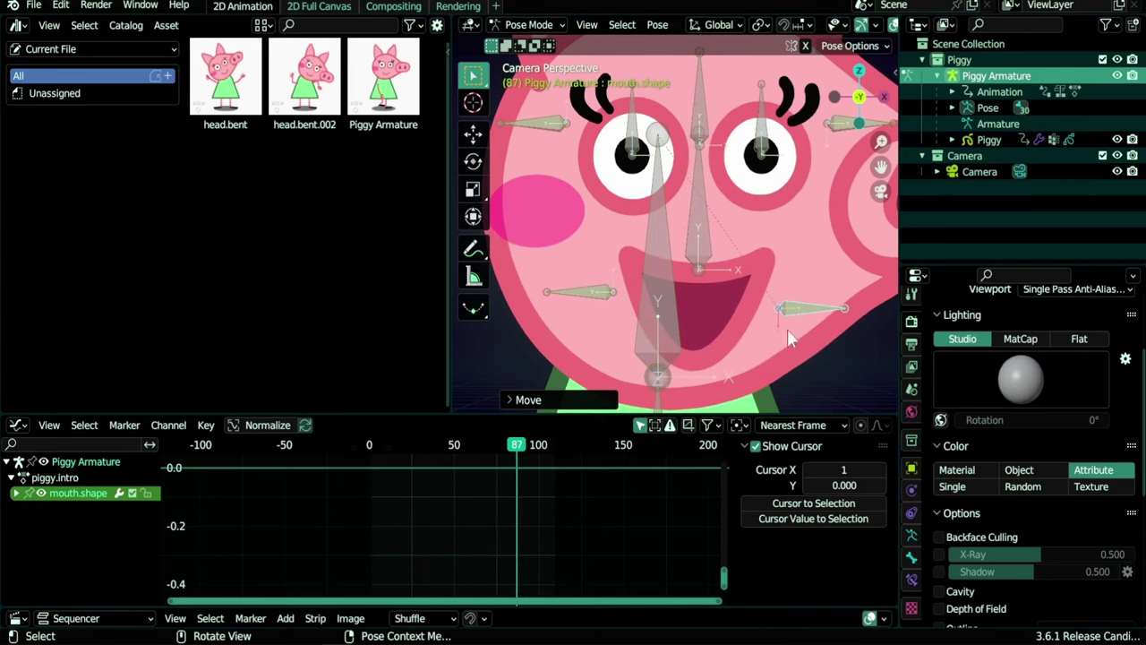
pyautogui.press('space')
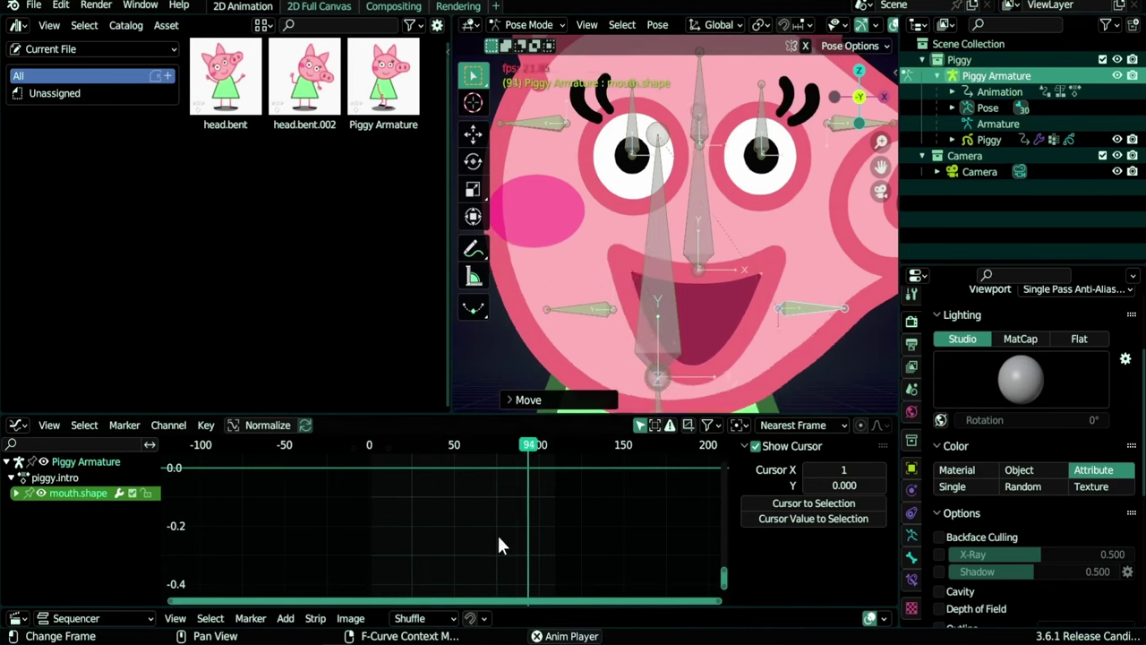
pyautogui.press('space')
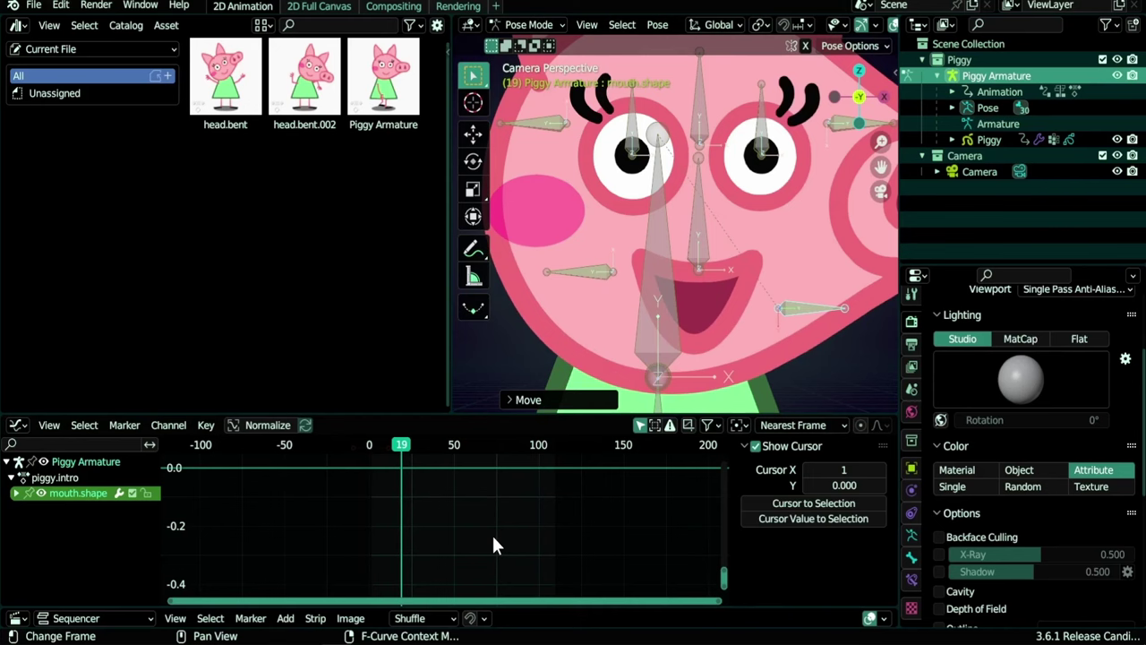
pyautogui.press('ctrl')
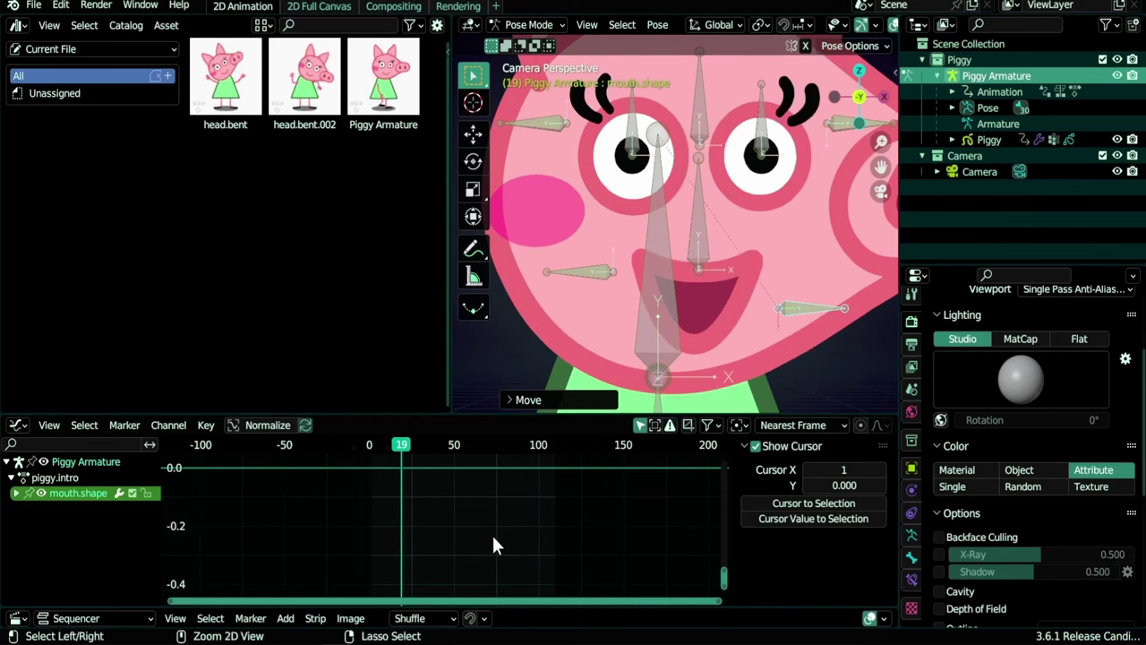
pyautogui.hotkey('ctrl', 'Tab')
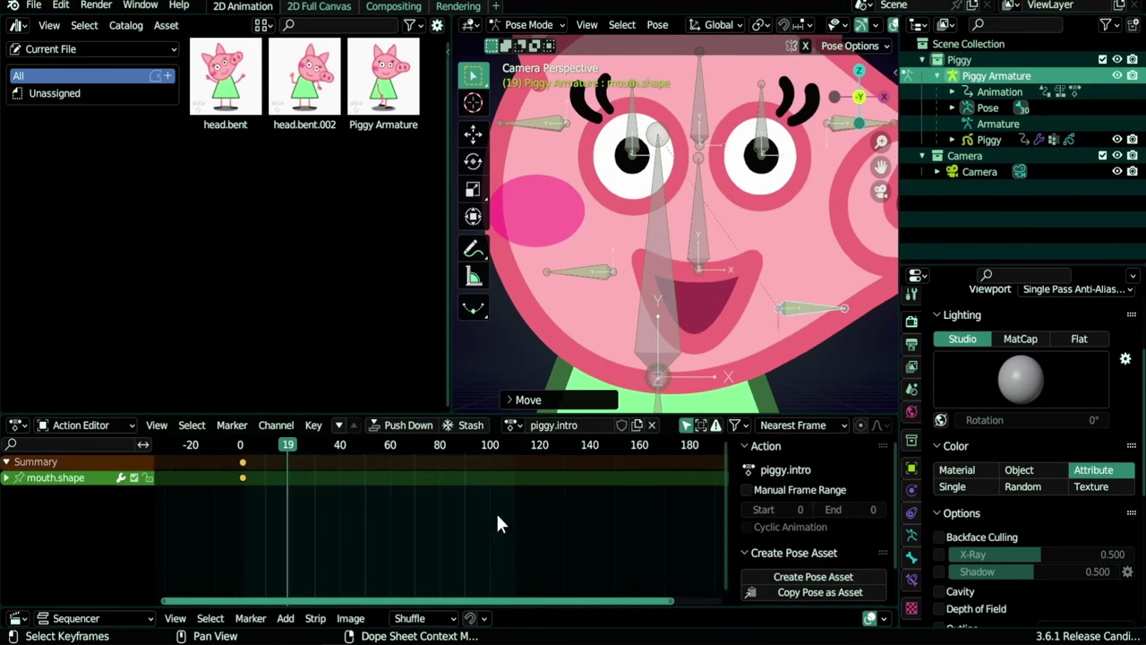
# Step: Rename the action to piggy.intro.talk, give it a Fake User, and enlarge the lower editor
pyautogui.click(580, 425)
pyautogui.write('.talk')
pyautogui.press('Return')
pyautogui.click(623, 426)
pyautogui.press('space')
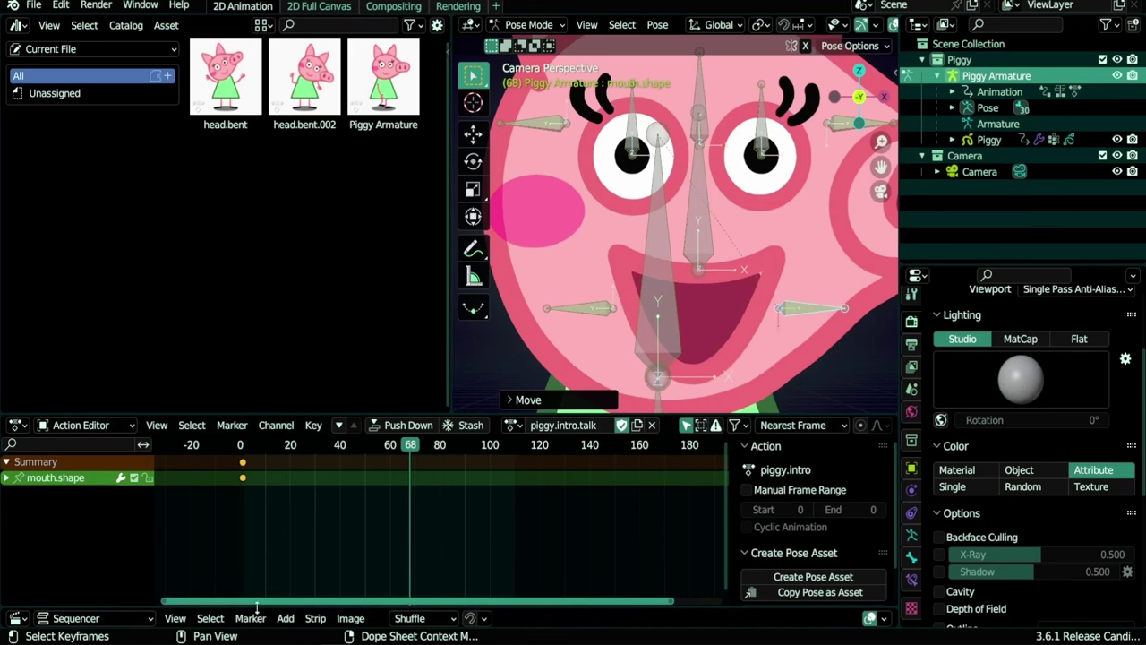
pyautogui.moveTo(257, 607); pyautogui.dragTo(257, 439)
# Step: Switch the lower area to the Nonlinear Animation editor and push piggy.intro.talk down into a strip
pyautogui.click(20, 446)
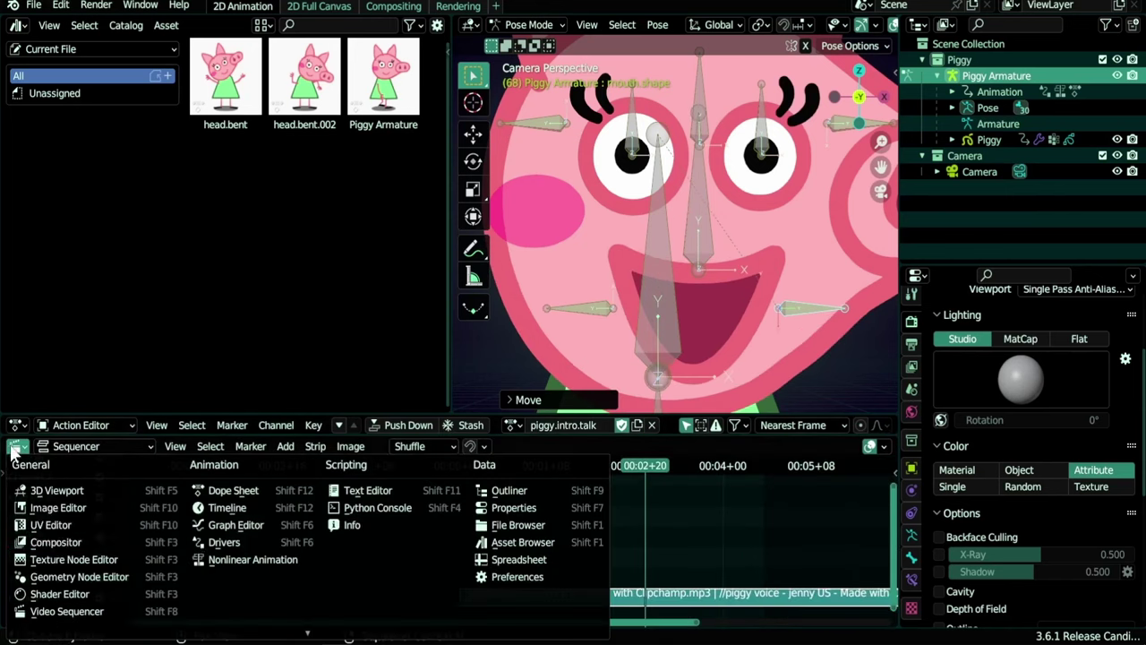
pyautogui.click(254, 560)
pyautogui.keyDown('ctrl'); pyautogui.scroll(-1, 290, 506); pyautogui.keyUp('ctrl')
pyautogui.scroll(-2, 290, 506)
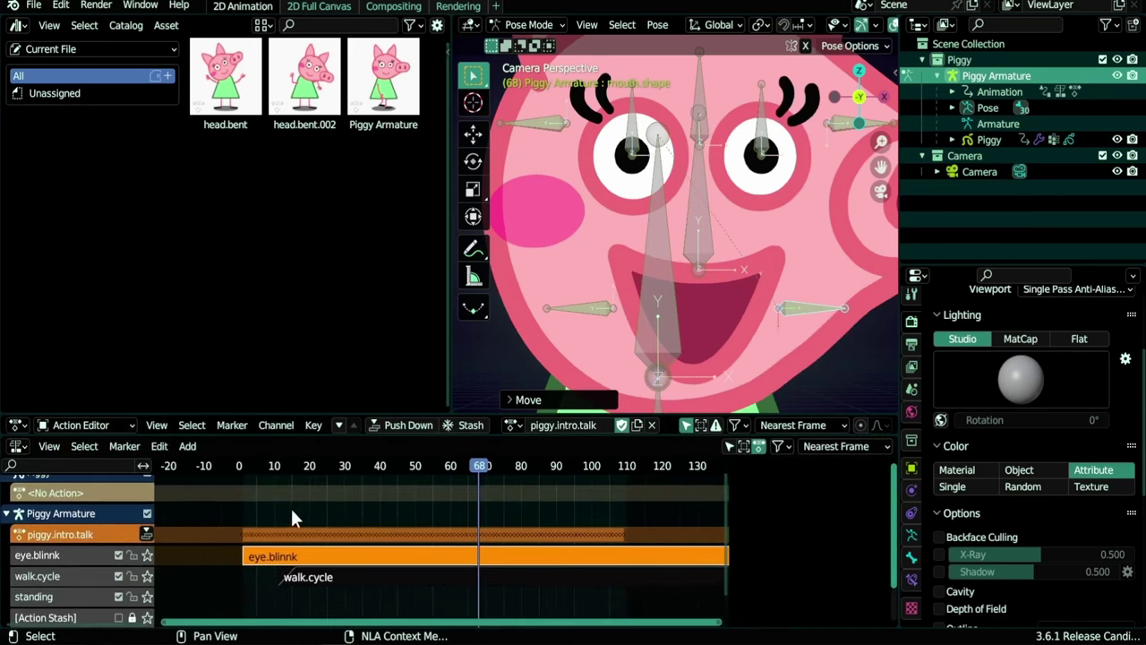
pyautogui.click(146, 533)
# Step: Frame all of Piggy and play the layered NLA strips together
pyautogui.press('Home')
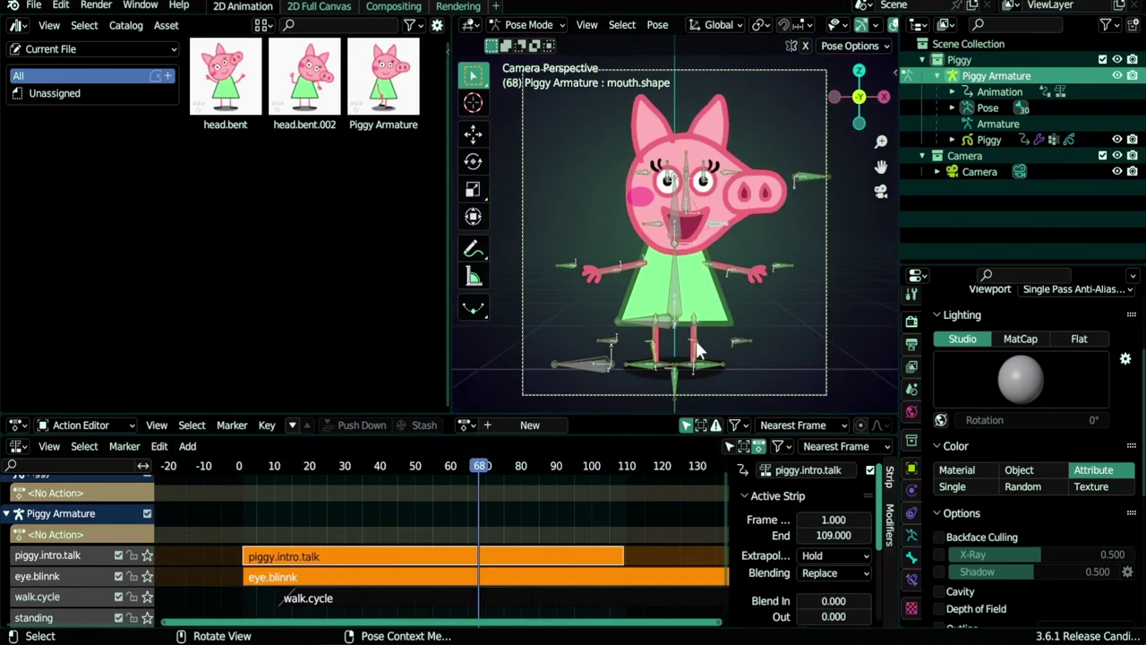
pyautogui.press('space')
pyautogui.press('space')
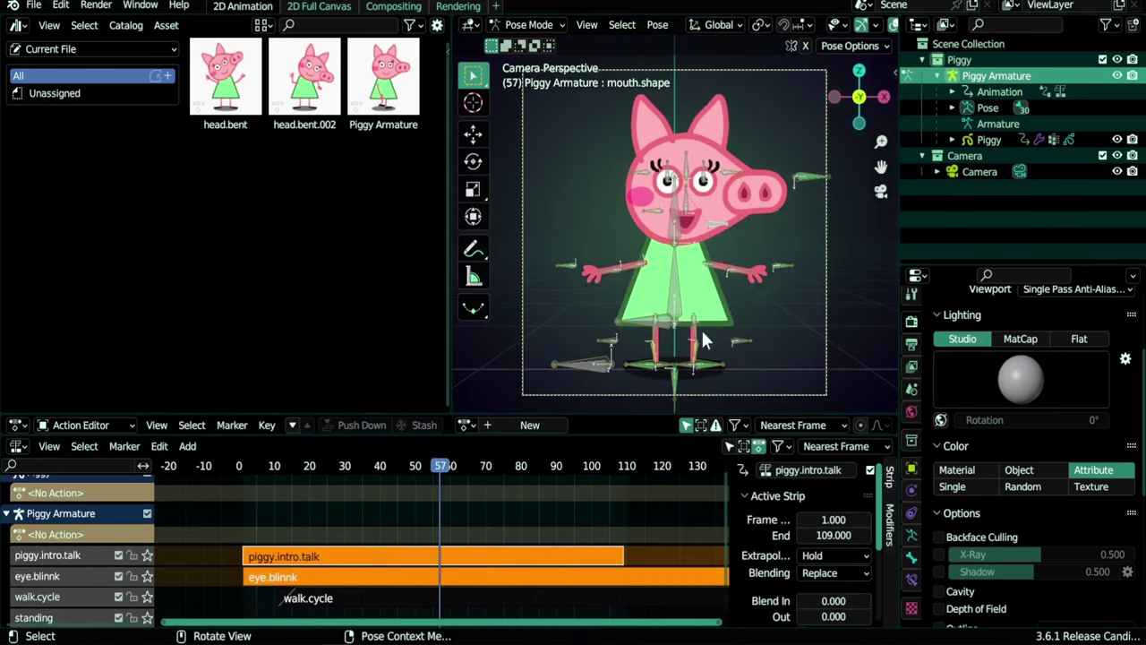
pyautogui.press('space')
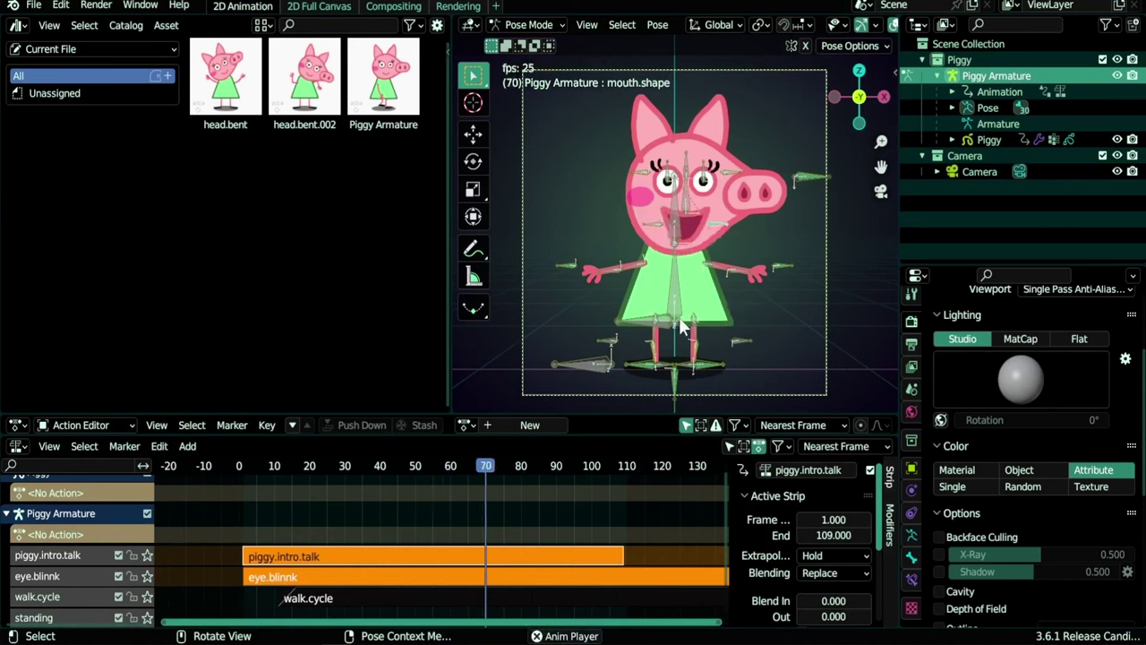
pyautogui.press('space')
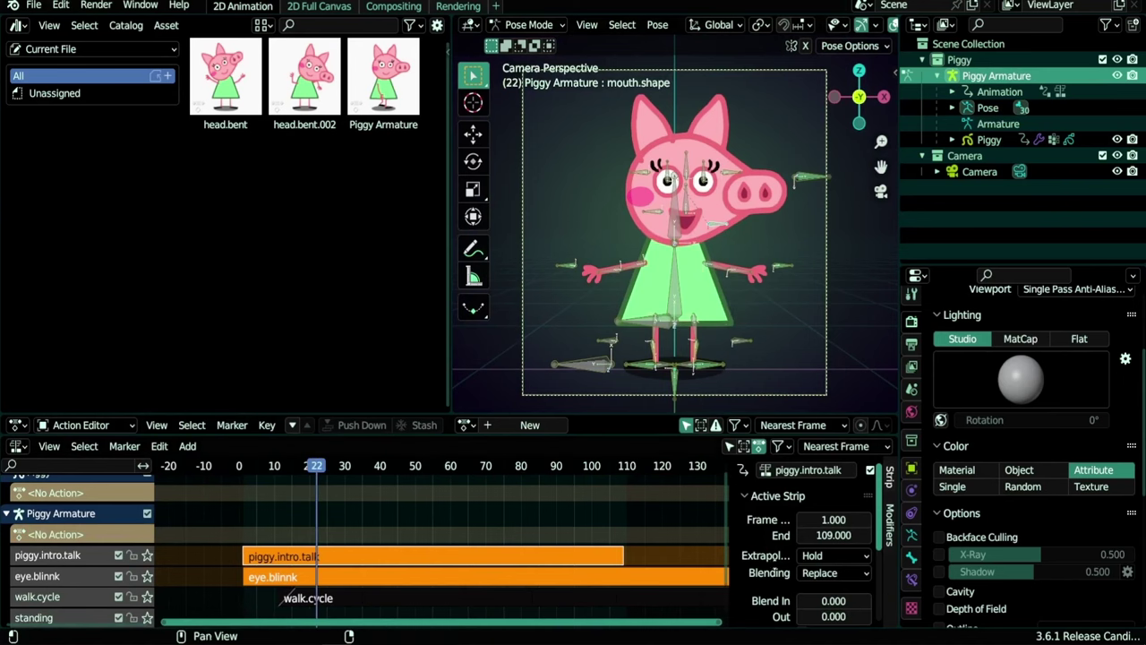
# Step: Set the piggy.intro.talk strip's Blending to Combine and play it with viewport overlays hidden
pyautogui.scroll(-1, 771, 573)
pyautogui.click(823, 555)
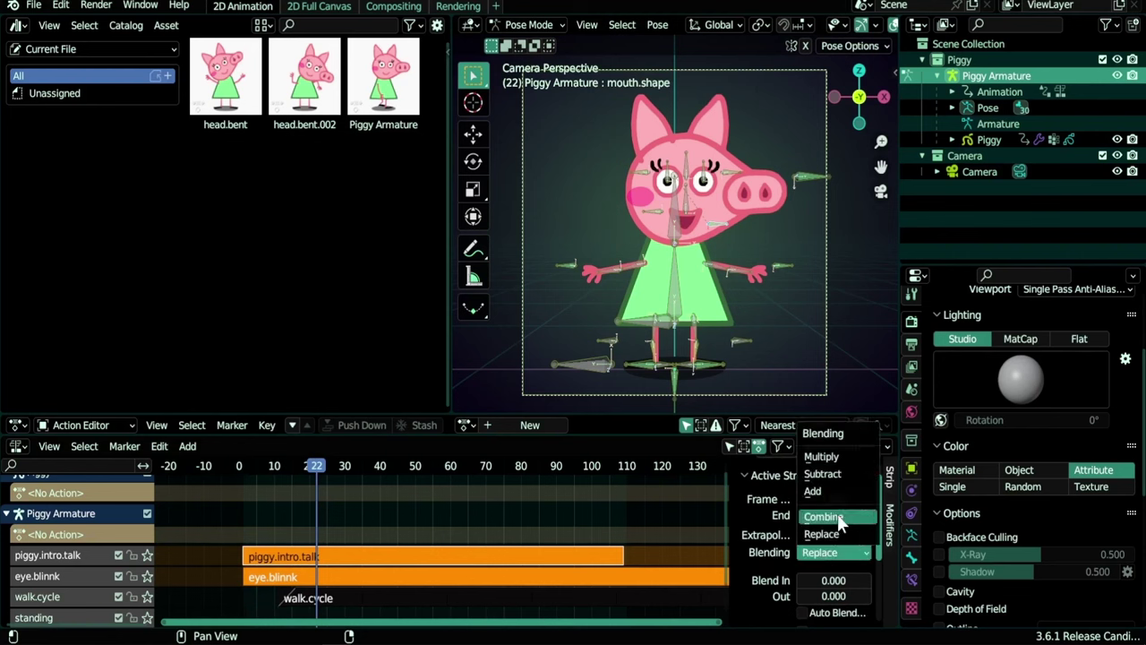
pyautogui.click(837, 517)
pyautogui.press('space')
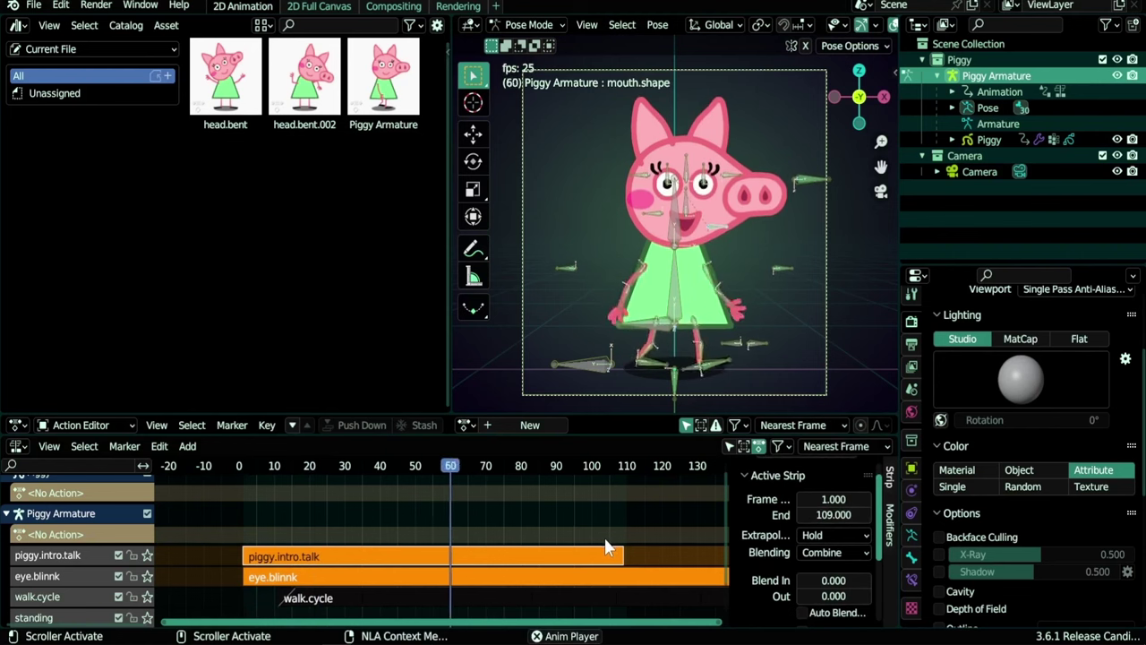
pyautogui.hotkey('shift', 'alt', 'z')
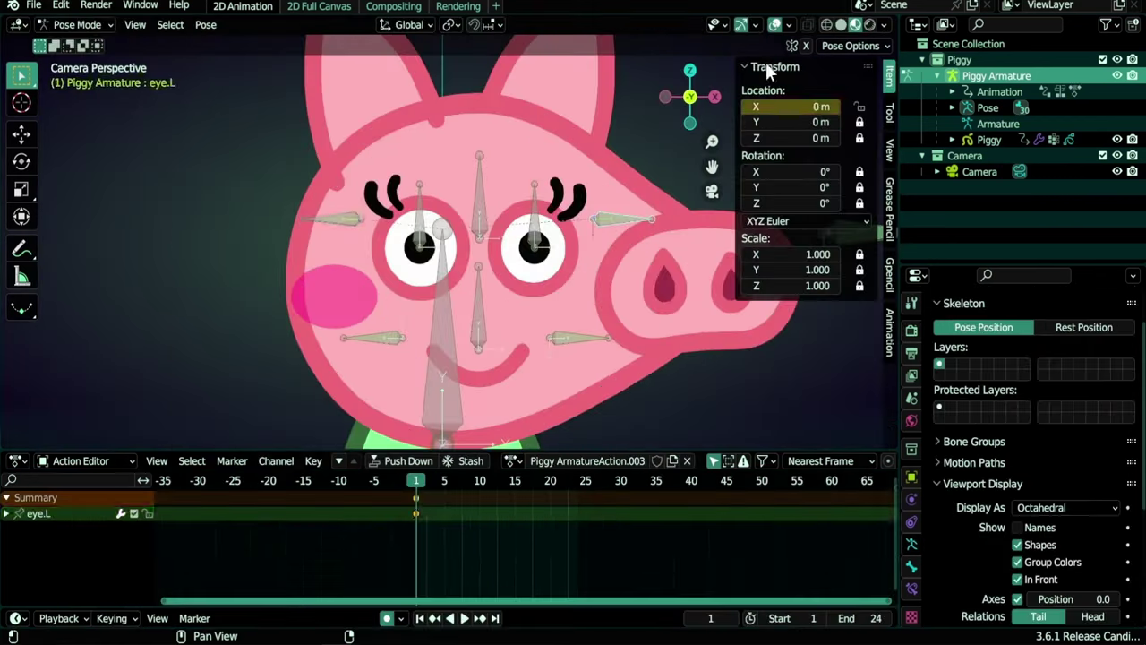
# Step: Shift the eye.L and eye.R keyframes, then show the walk.cycle strip's Extrapolation options
pyautogui.press('g')
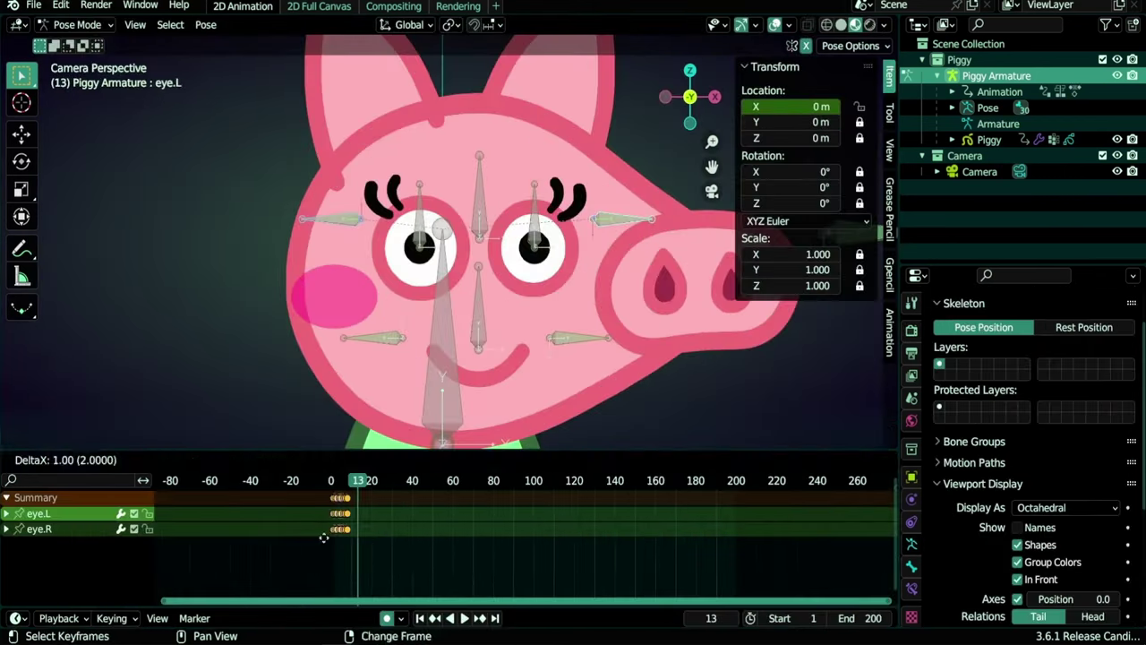
pyautogui.click(18, 463)
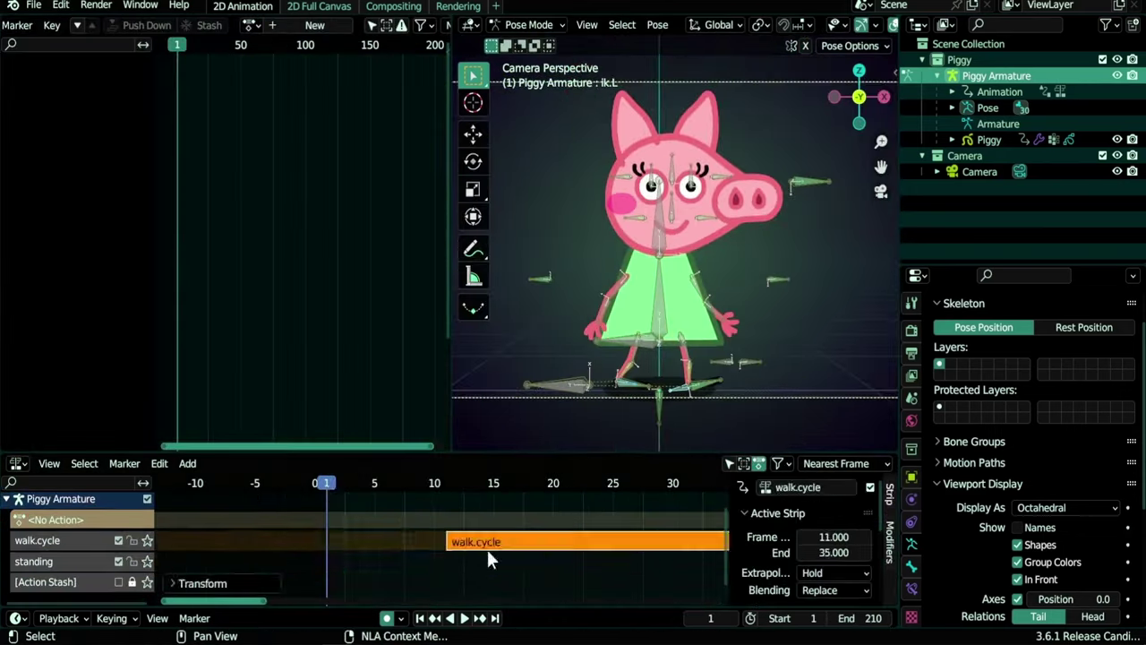
pyautogui.click(812, 483)
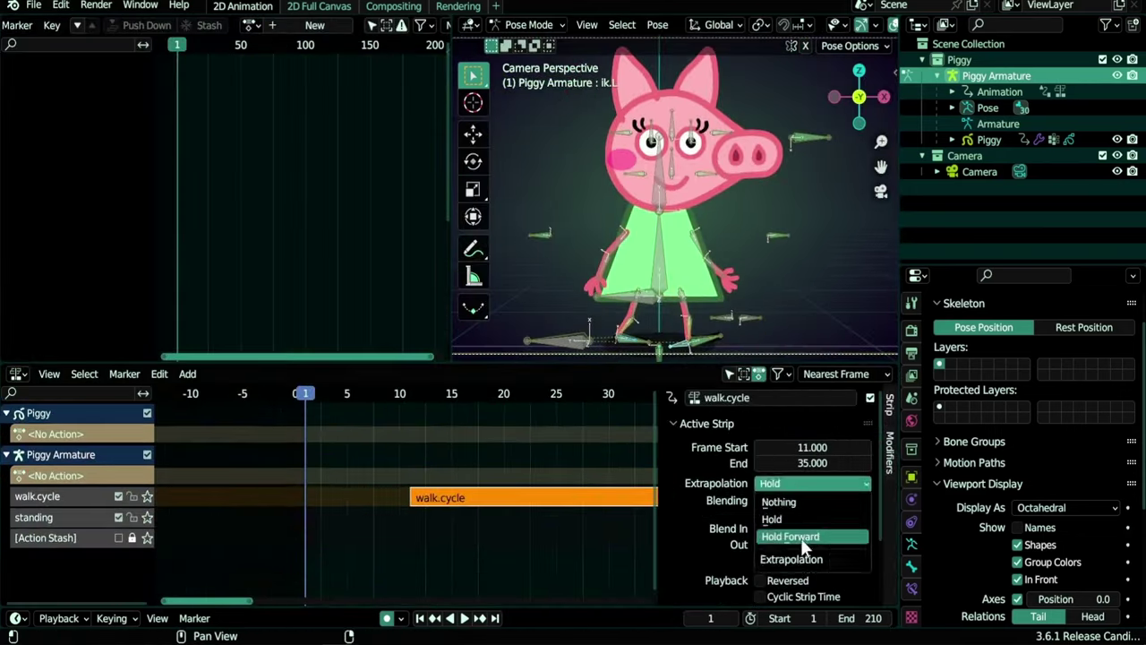